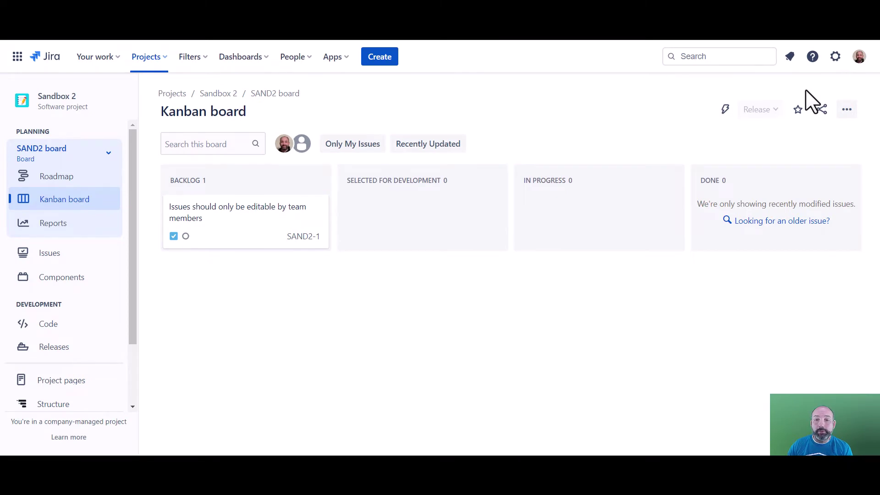
Go to the Issues administration settings and open the Permission schemes list.
{"action": "left_click", "coordinate": [835, 57]}
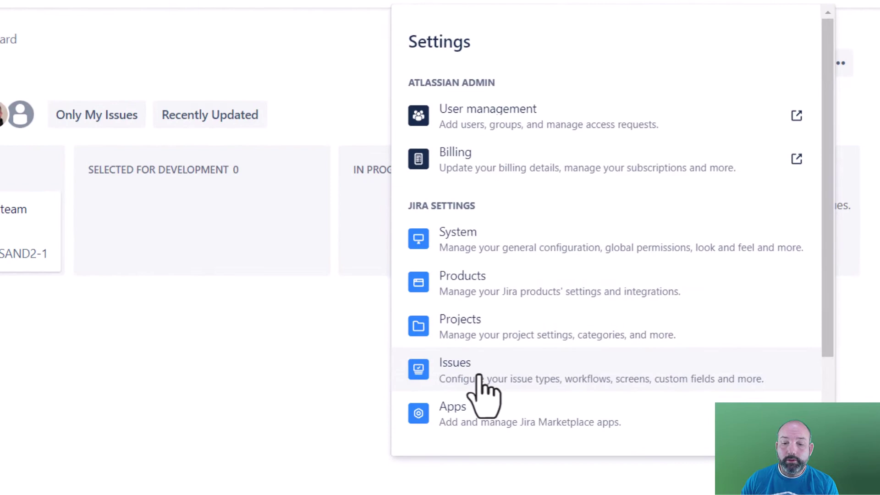
{"action": "left_click", "coordinate": [479, 379]}
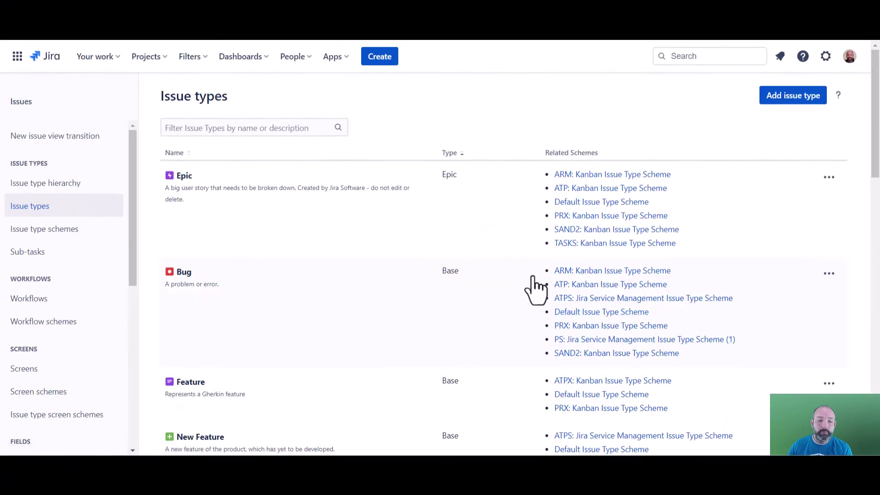
{"action": "scroll", "coordinate": [134, 165], "scroll_direction": "down", "scroll_amount": 1}
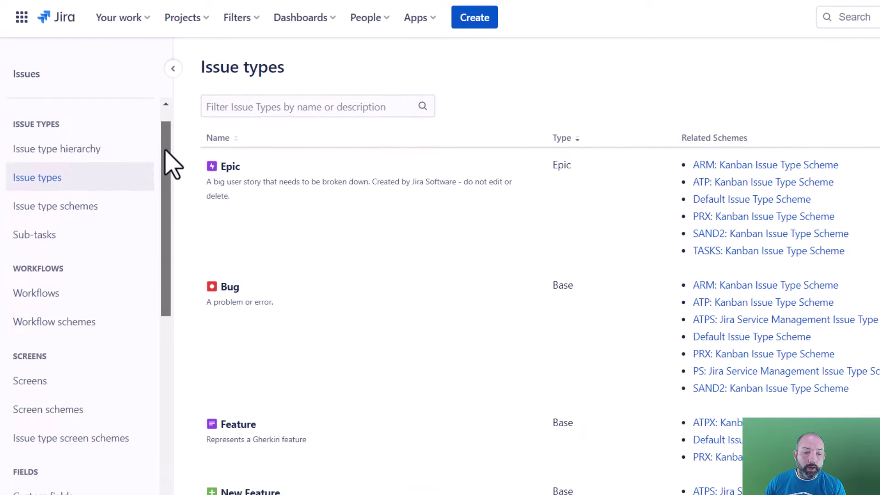
{"action": "left_click_drag", "start_coordinate": [165, 151], "coordinate": [152, 342]}
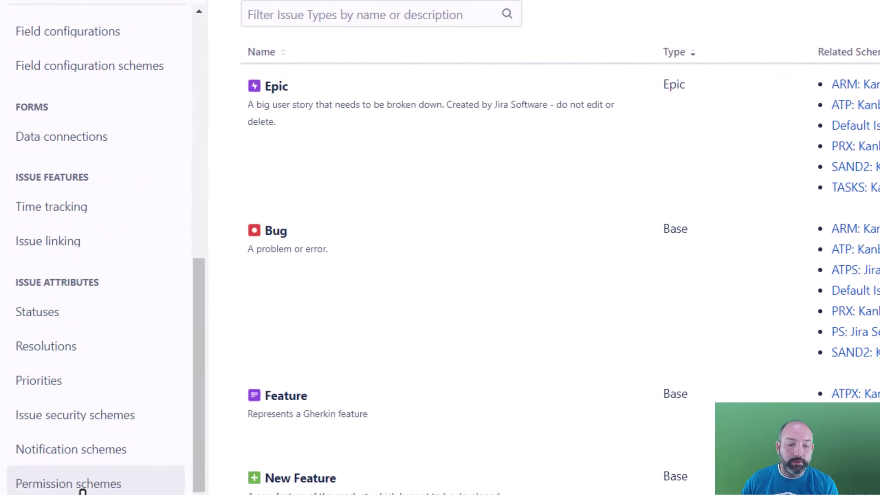
{"action": "left_click", "coordinate": [69, 494]}
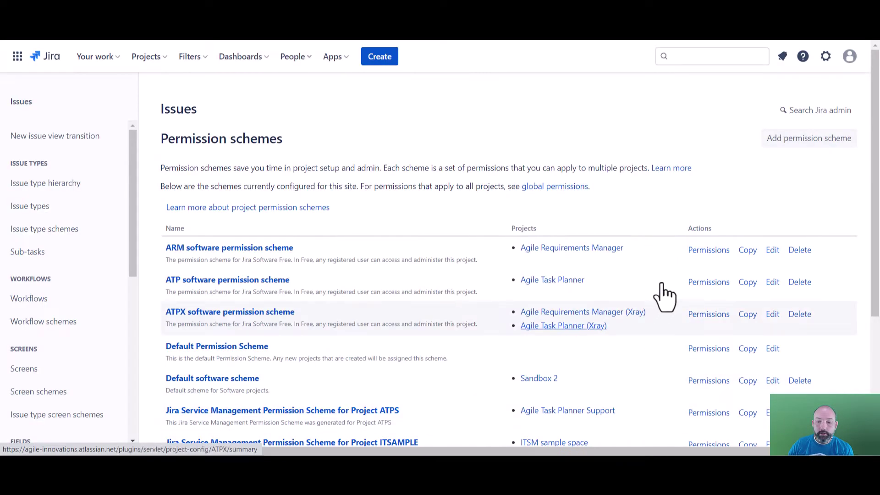
{"action": "left_click_drag", "start_coordinate": [876, 173], "coordinate": [859, 279]}
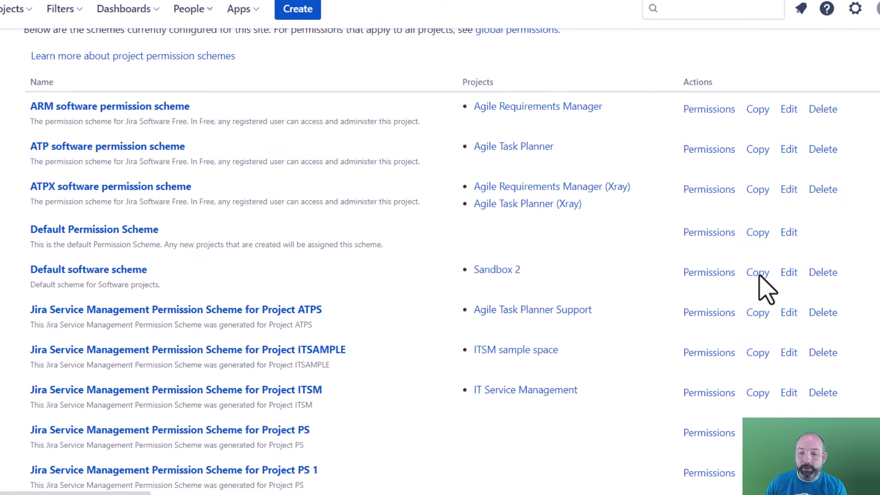
Copy the Default software scheme, creating 'Copy of Default software scheme'.
{"action": "left_click", "coordinate": [758, 274]}
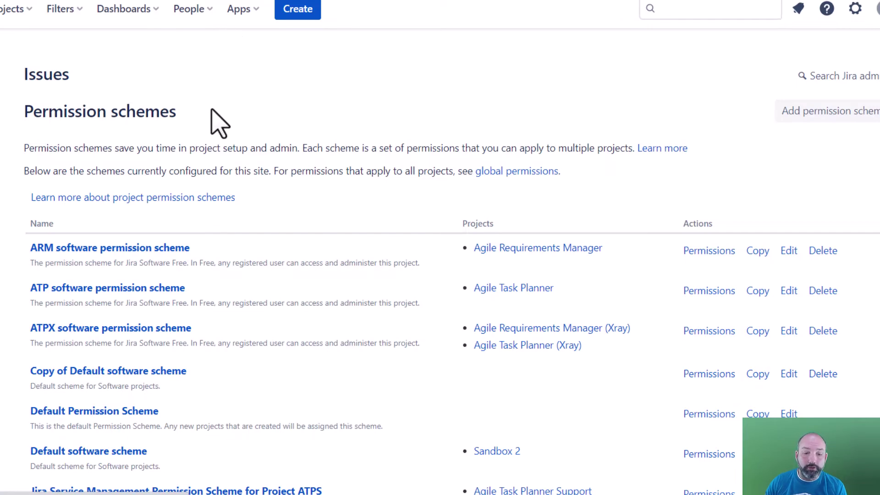
{"action": "scroll", "coordinate": [216, 121], "scroll_direction": "down", "scroll_amount": 2}
{"action": "scroll", "coordinate": [215, 122], "scroll_direction": "down", "scroll_amount": 4}
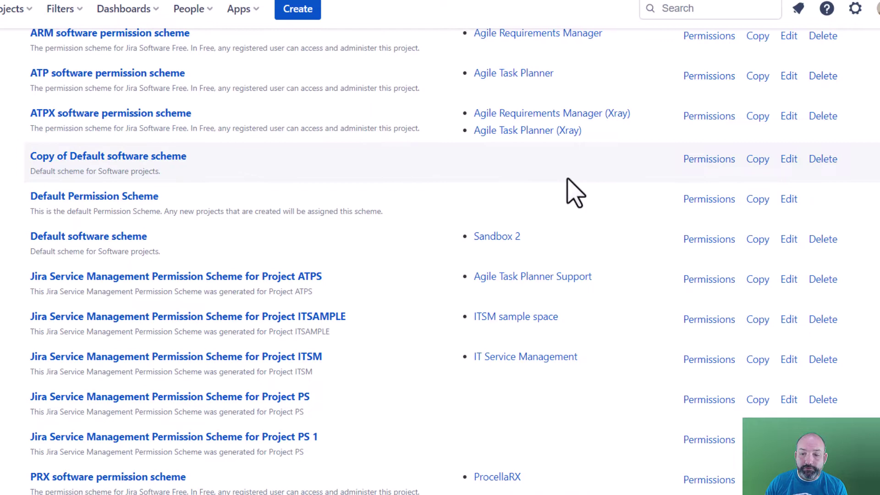
Rename the copied scheme to 'Restricted project access scheme'.
{"action": "left_click", "coordinate": [788, 161]}
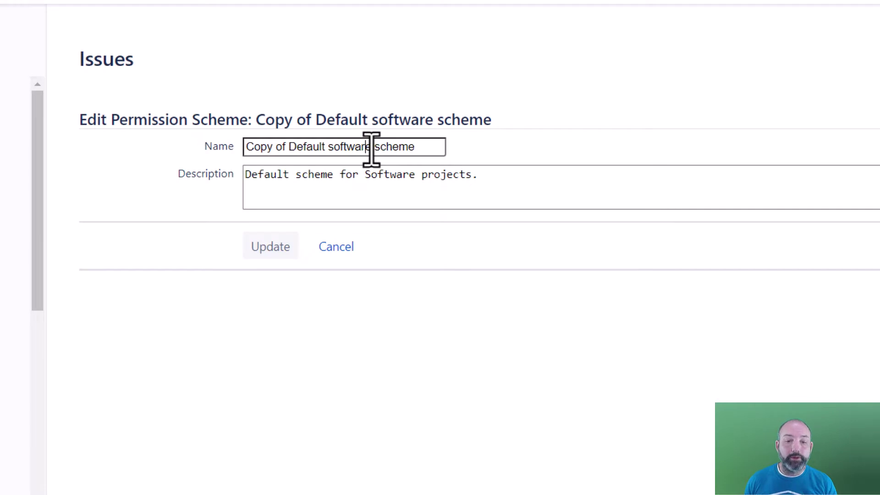
{"action": "key", "text": "Home"}
{"action": "key", "text": "ctrl+shift+Right"}
{"action": "key", "text": "ctrl+shift+Right"}
{"action": "key", "text": "ctrl+shift+Right"}
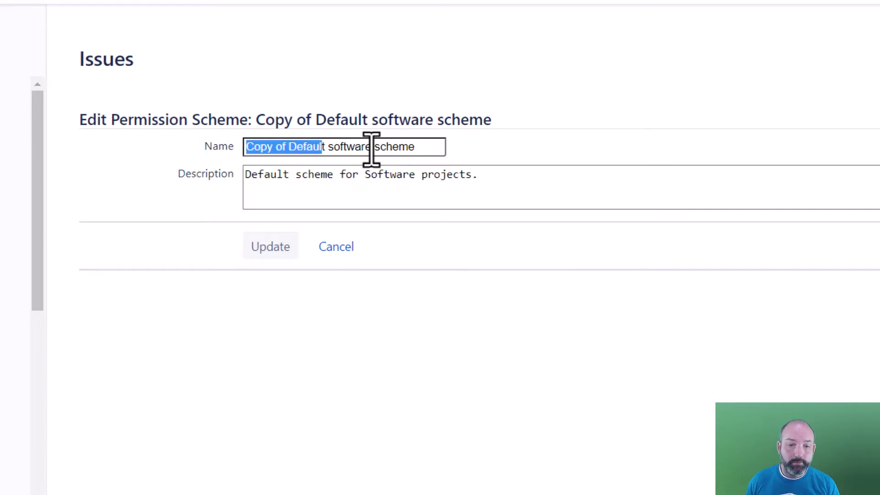
{"action": "type", "text": "Restricted"}
{"action": "key", "text": "ctrl+Right"}
{"action": "key", "text": "ctrl+shift+Right"}
{"action": "type", "text": "project access"}
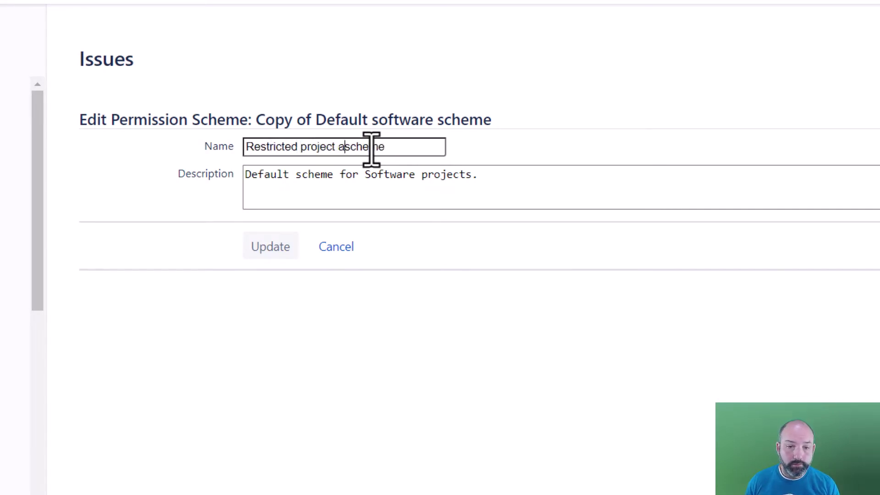
Reword the description for software projects with restricted access, and save the scheme.
{"action": "double_click", "coordinate": [269, 176]}
{"action": "type", "text": "A"}
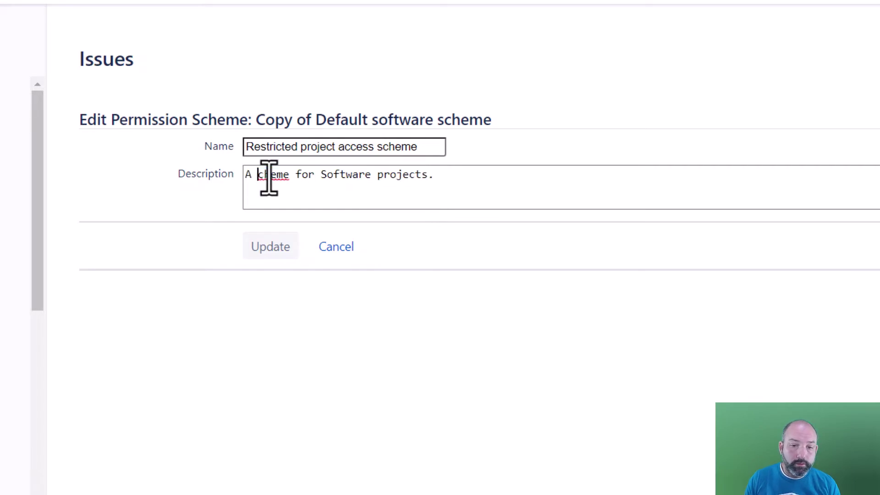
{"action": "key", "text": "End"}
{"action": "key", "text": "BackSpace"}
{"action": "type", "text": "with a"}
{"action": "key", "text": "BackSpace"}
{"action": "type", "text": "restricted access."}
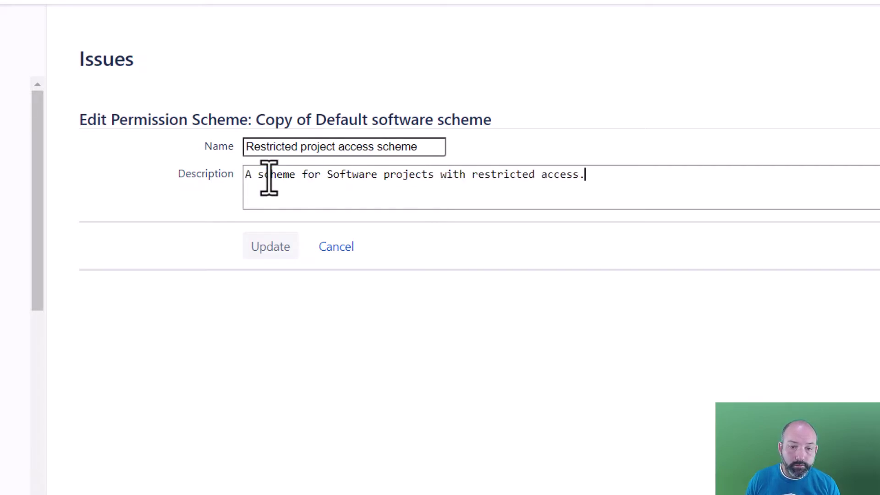
{"action": "left_click", "coordinate": [264, 247]}
Review the Restricted project access scheme's permissions, where any logged in user can Browse Projects.
{"action": "scroll", "coordinate": [504, 252], "scroll_direction": "down", "scroll_amount": 3}
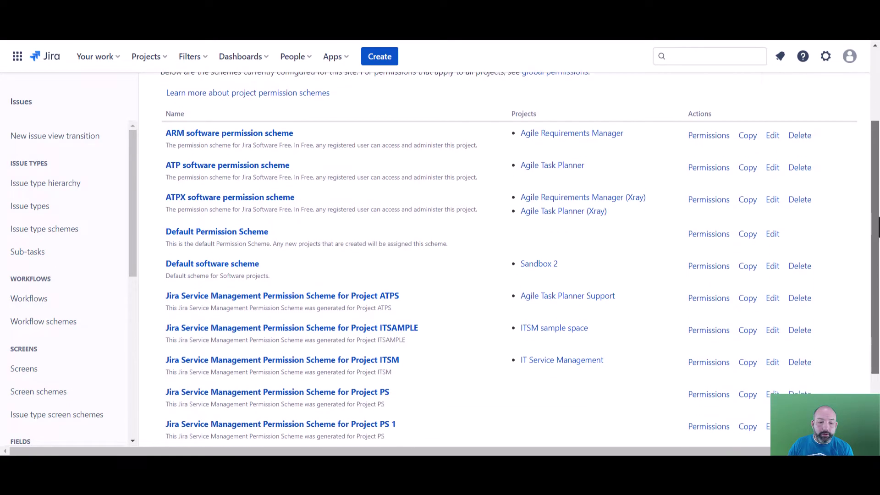
{"action": "scroll", "coordinate": [504, 253], "scroll_direction": "down", "scroll_amount": 3}
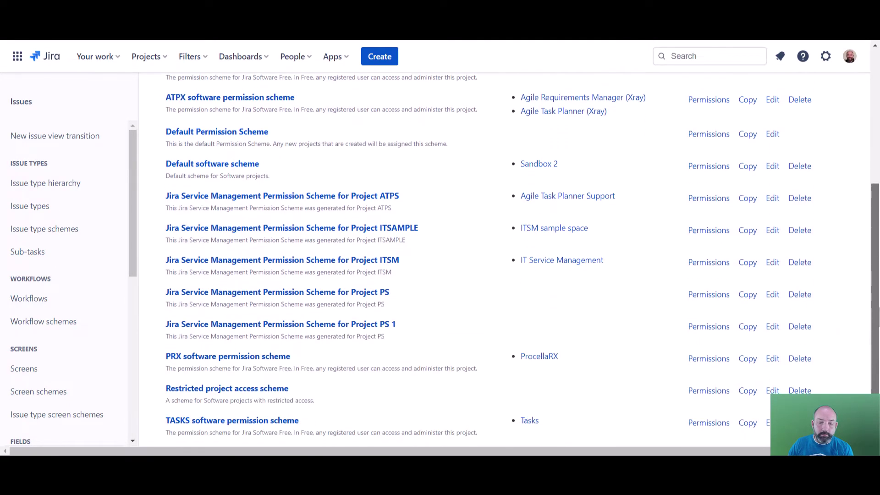
{"action": "left_click", "coordinate": [700, 391]}
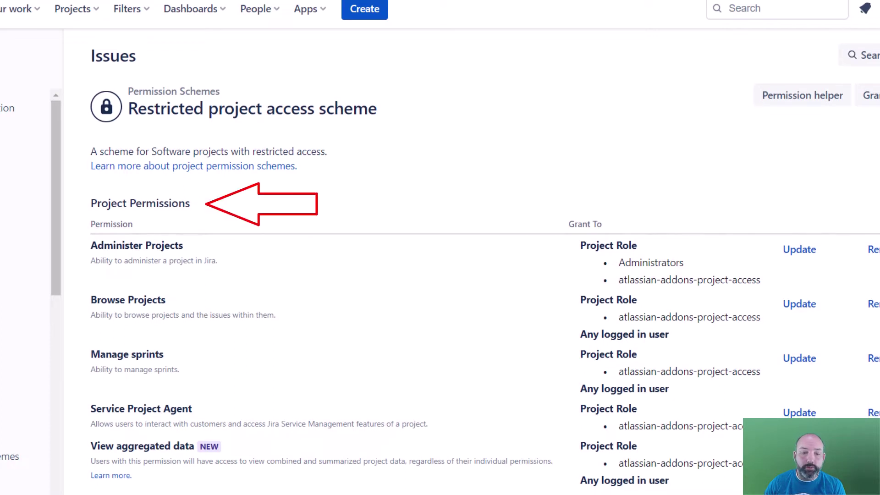
{"action": "scroll", "coordinate": [485, 261], "scroll_direction": "down", "scroll_amount": 3}
{"action": "scroll", "coordinate": [484, 261], "scroll_direction": "down", "scroll_amount": 5}
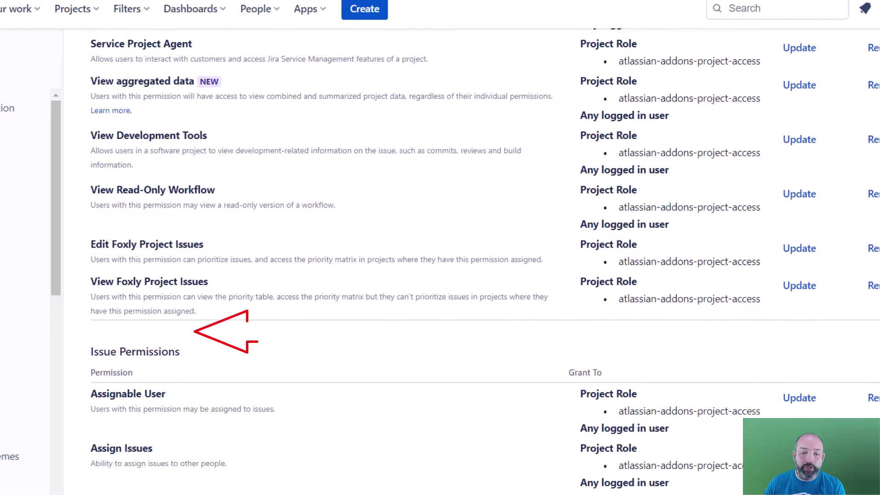
{"action": "scroll", "coordinate": [484, 262], "scroll_direction": "down", "scroll_amount": 1}
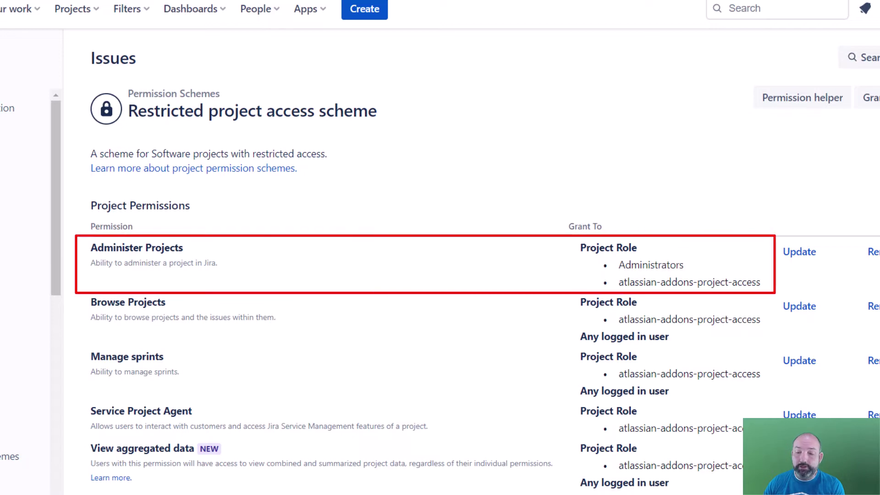
{"action": "scroll", "coordinate": [477, 266], "scroll_direction": "down", "scroll_amount": 12}
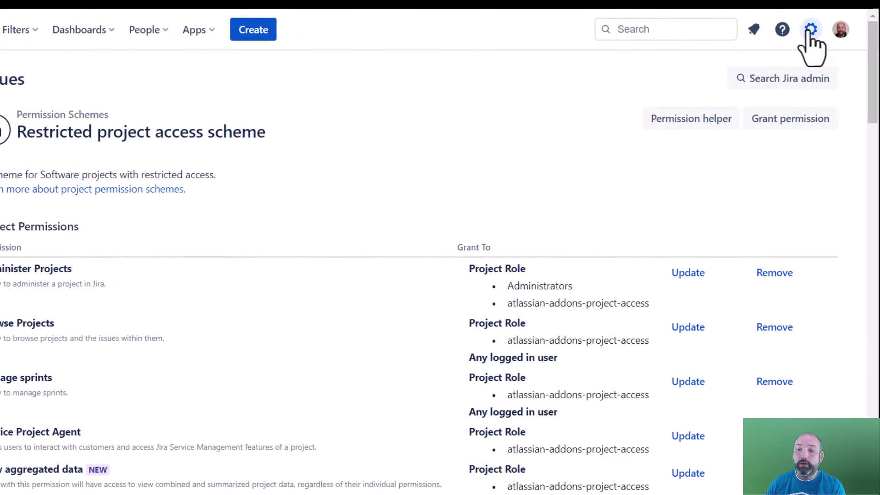
Go to the System settings and open the Project roles page.
{"action": "left_click", "coordinate": [811, 30]}
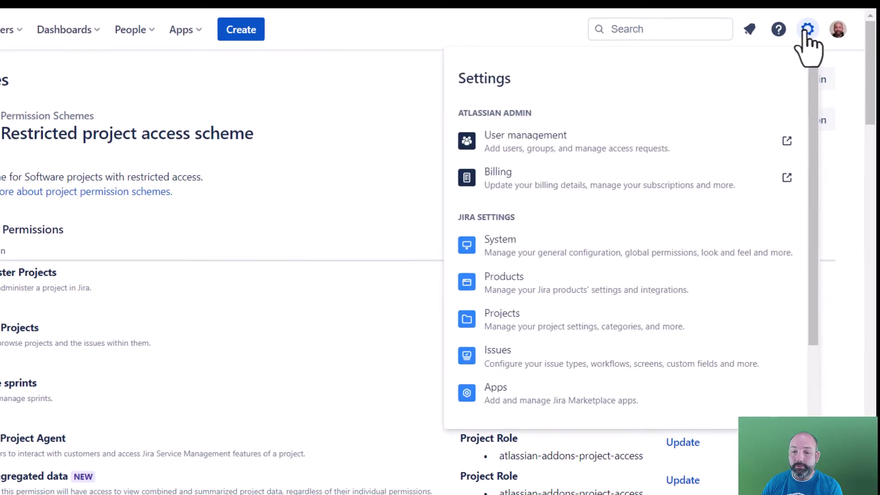
{"action": "left_click", "coordinate": [495, 289]}
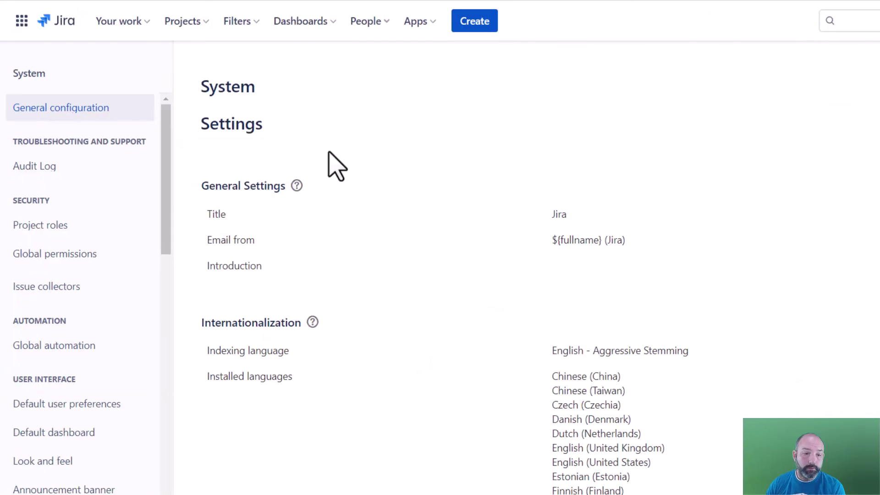
{"action": "left_click", "coordinate": [39, 226]}
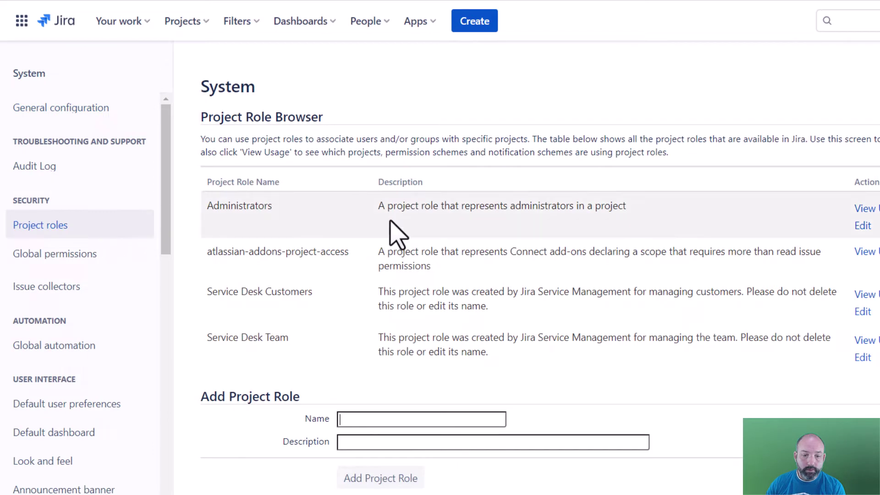
Create the Team Member role described as 'A user that has been explicitly granted access to the project.'.
{"action": "left_click", "coordinate": [344, 406]}
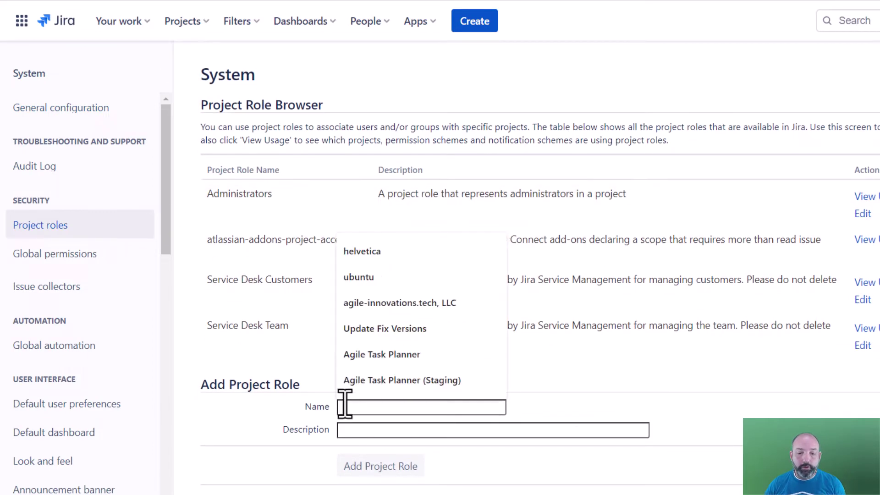
{"action": "type", "text": "Tea"}
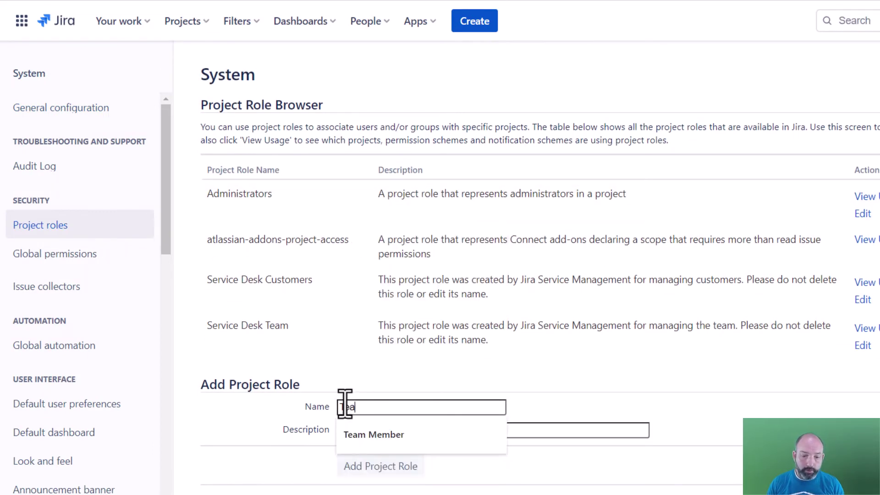
{"action": "key", "text": "Down"}
{"action": "key", "text": "Return"}
{"action": "left_click", "coordinate": [385, 433]}
{"action": "type", "text": "A user tha"}
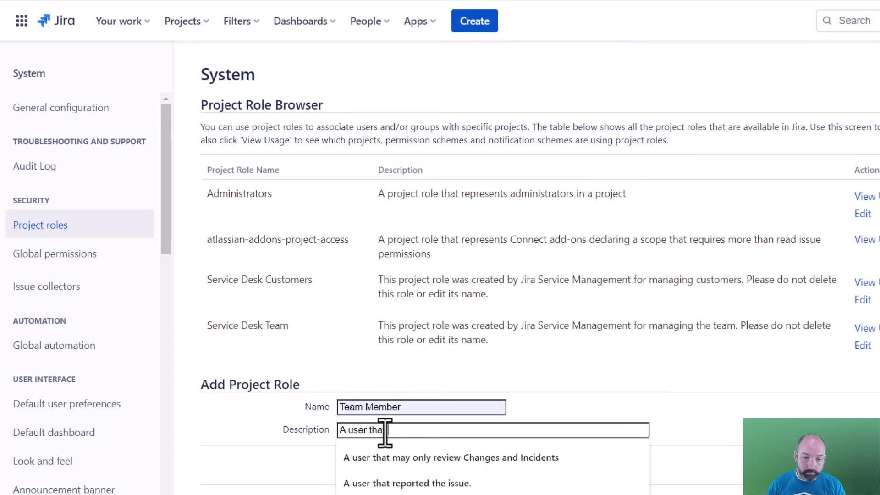
{"action": "type", "text": "t has been explicitly granted access"}
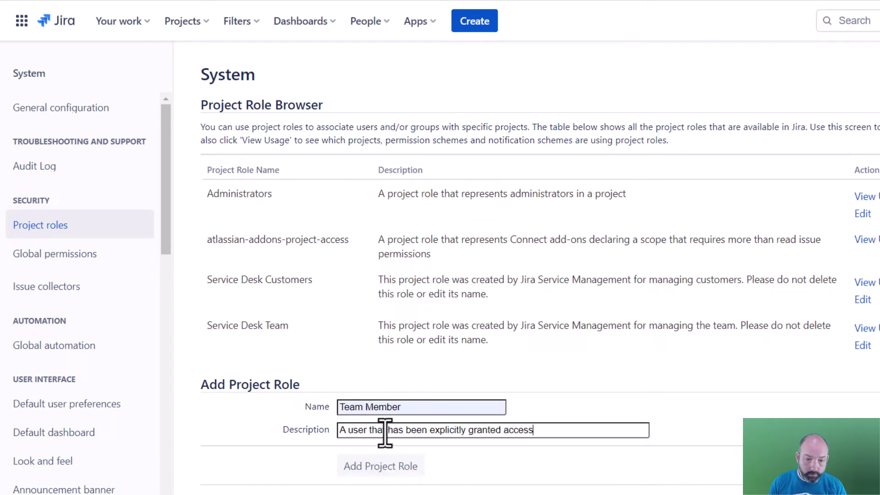
{"action": "type", "text": " to the project."}
{"action": "left_click", "coordinate": [374, 472]}
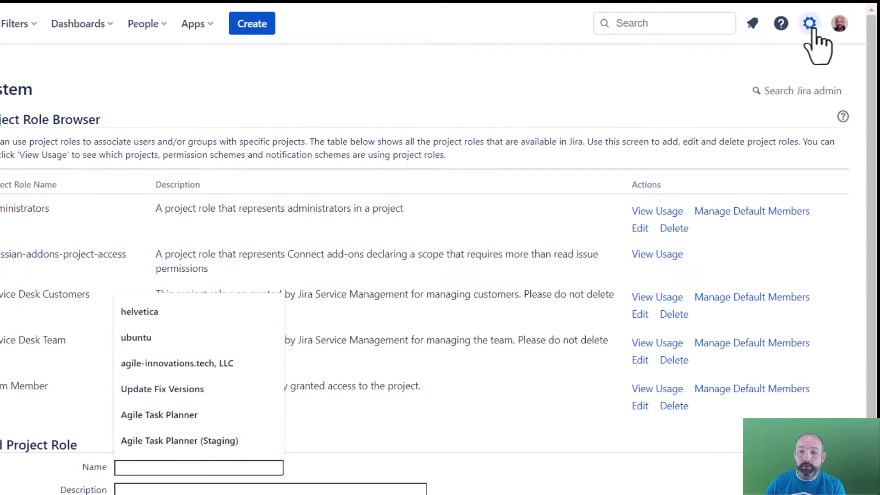
{"action": "left_click", "coordinate": [810, 25]}
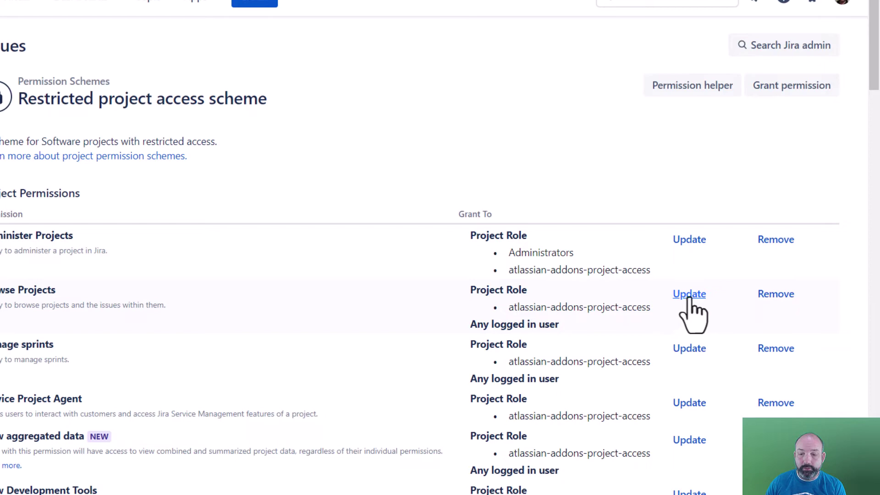
Grant Browse Projects to the Team Member project role.
{"action": "left_click", "coordinate": [689, 295]}
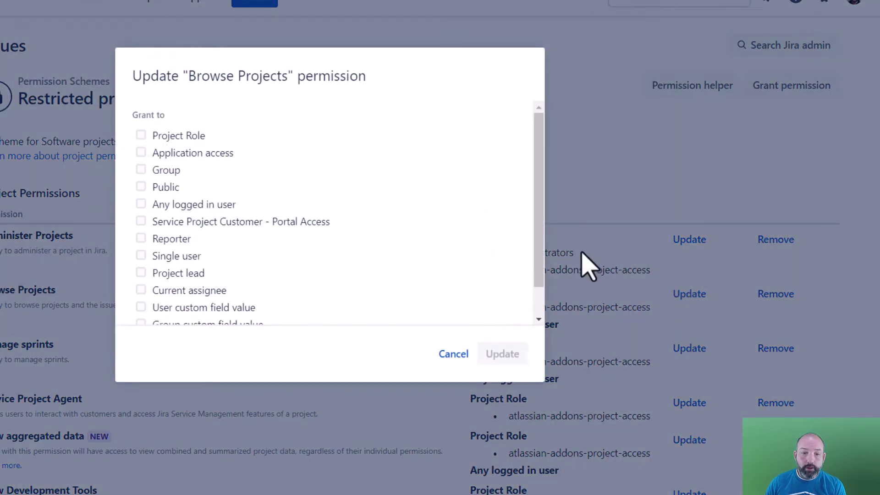
{"action": "left_click", "coordinate": [141, 135]}
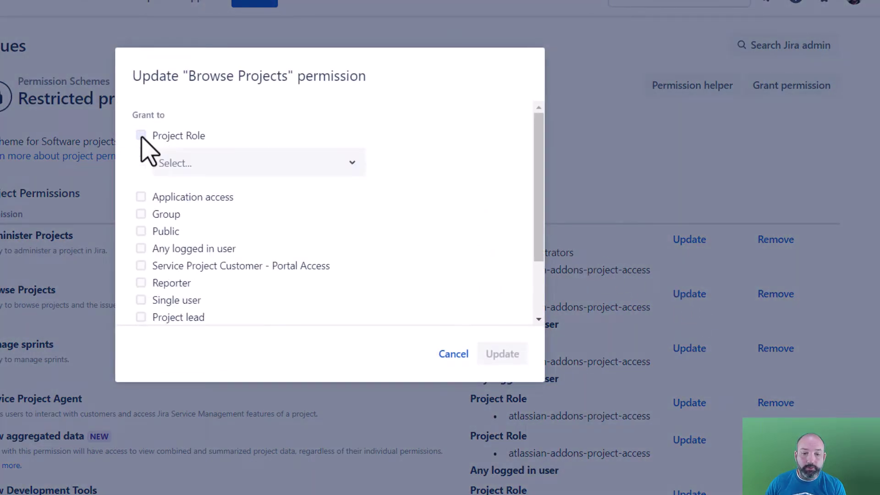
{"action": "left_click", "coordinate": [193, 171]}
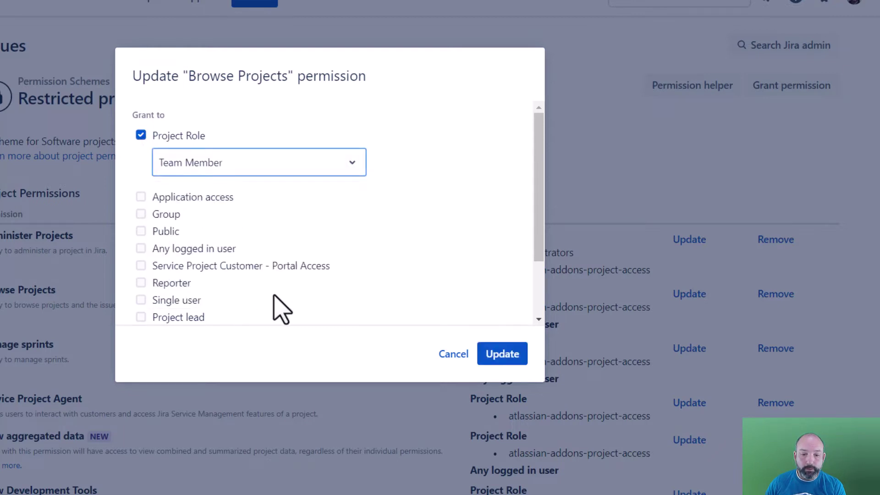
{"action": "left_click", "coordinate": [499, 360]}
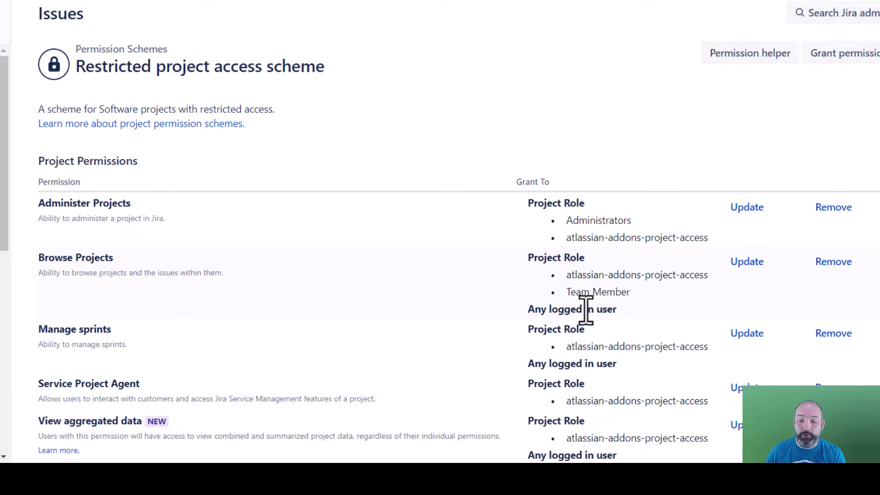
Remove Any logged in user from the Browse Projects permission.
{"action": "left_click", "coordinate": [824, 263]}
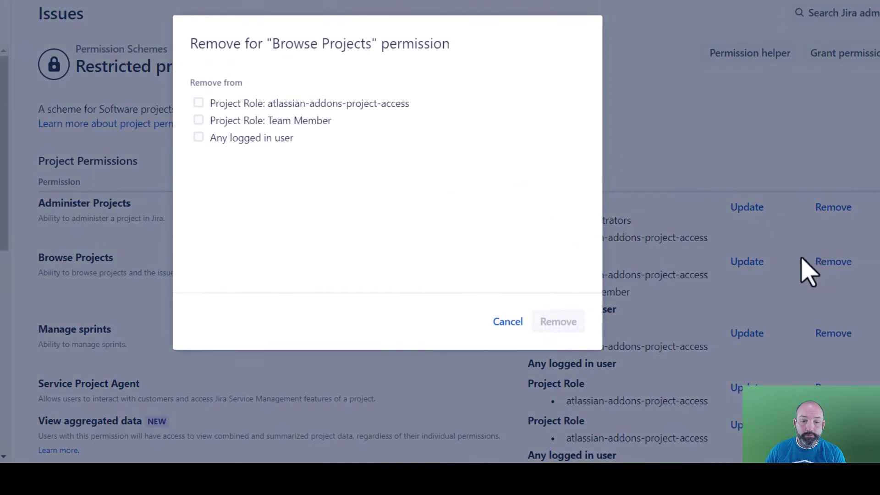
{"action": "left_click", "coordinate": [198, 138]}
{"action": "left_click", "coordinate": [564, 323]}
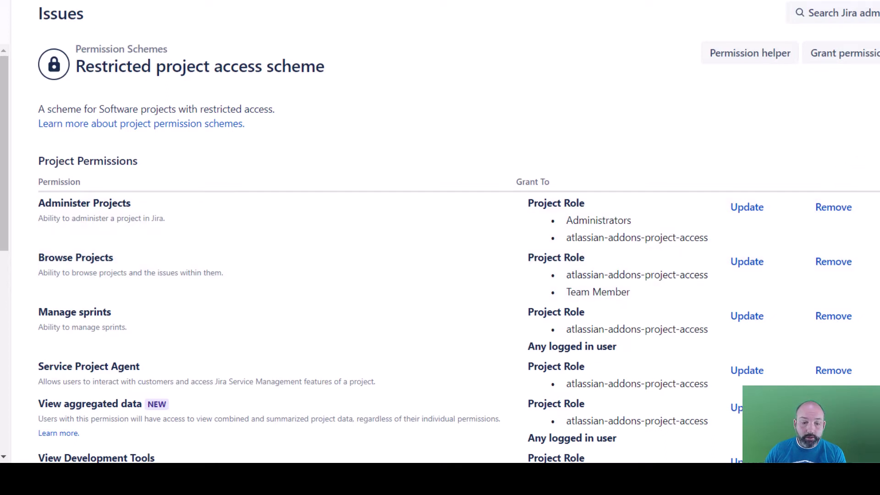
Grant Close Issues to the software-quality-assurance group.
{"action": "scroll", "coordinate": [440, 229], "scroll_direction": "down", "scroll_amount": 8}
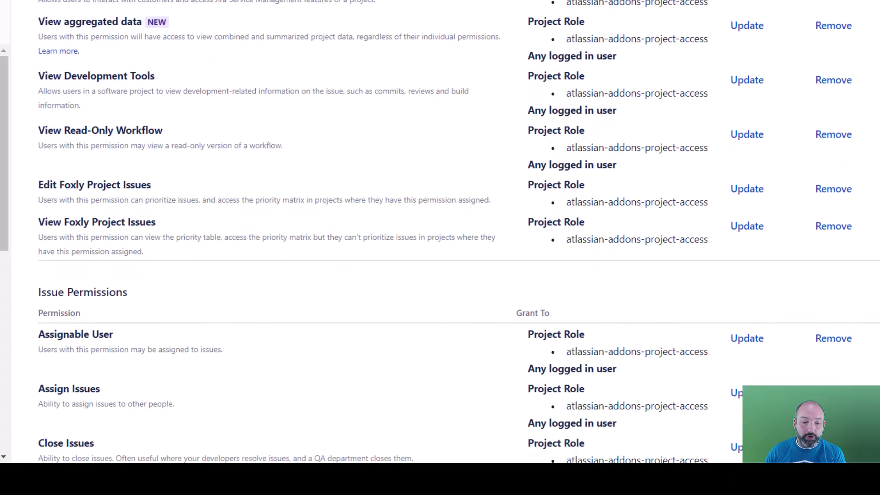
{"action": "scroll", "coordinate": [458, 215], "scroll_direction": "down", "scroll_amount": 6}
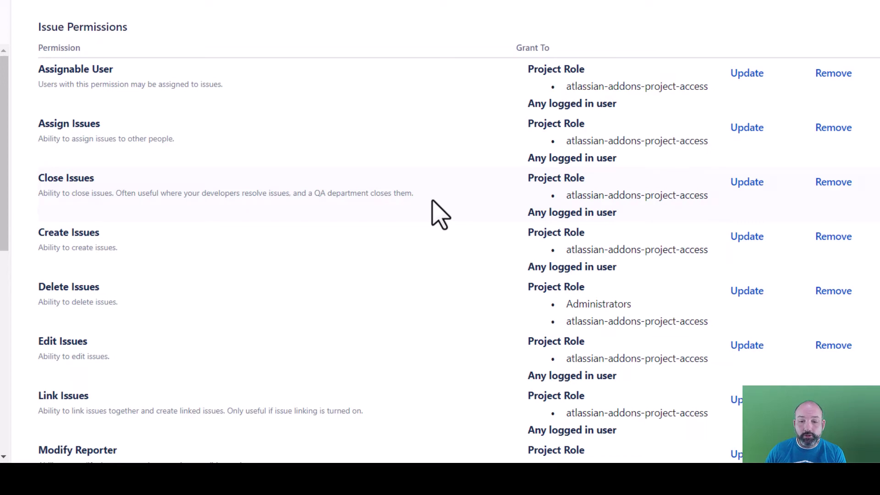
{"action": "left_click", "coordinate": [747, 182]}
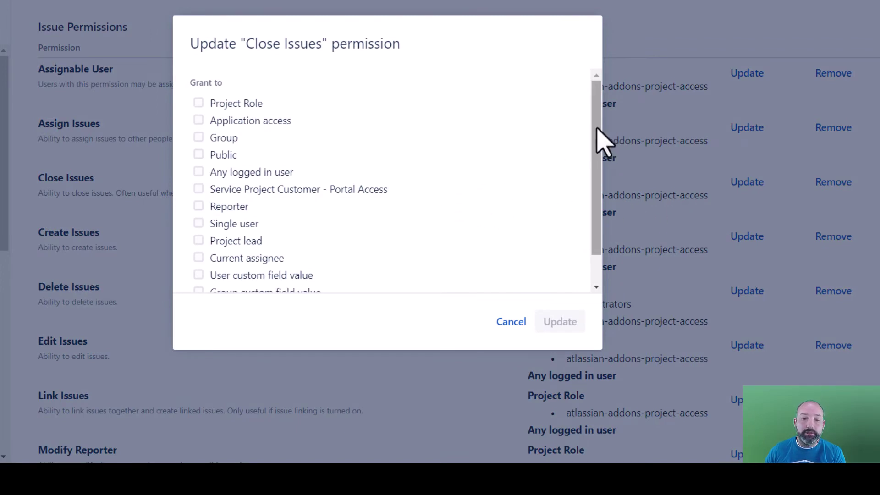
{"action": "left_click", "coordinate": [199, 138]}
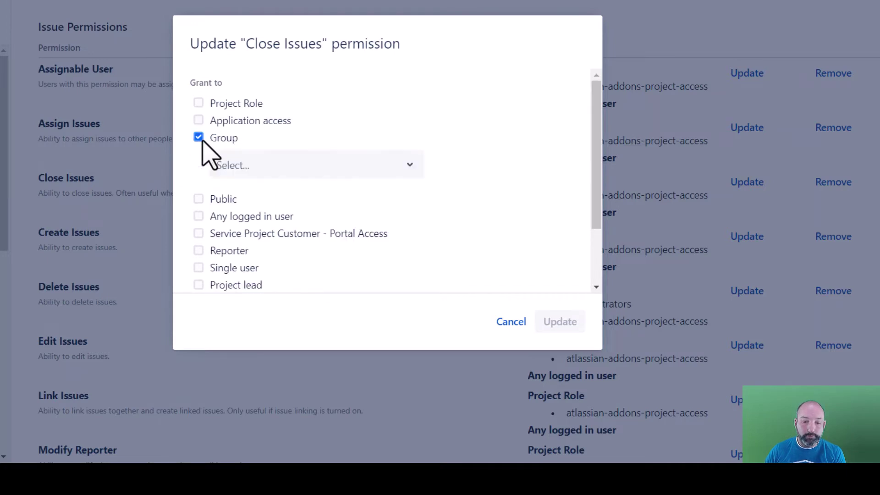
{"action": "left_click", "coordinate": [250, 167]}
{"action": "scroll", "coordinate": [286, 303], "scroll_direction": "down", "scroll_amount": 5}
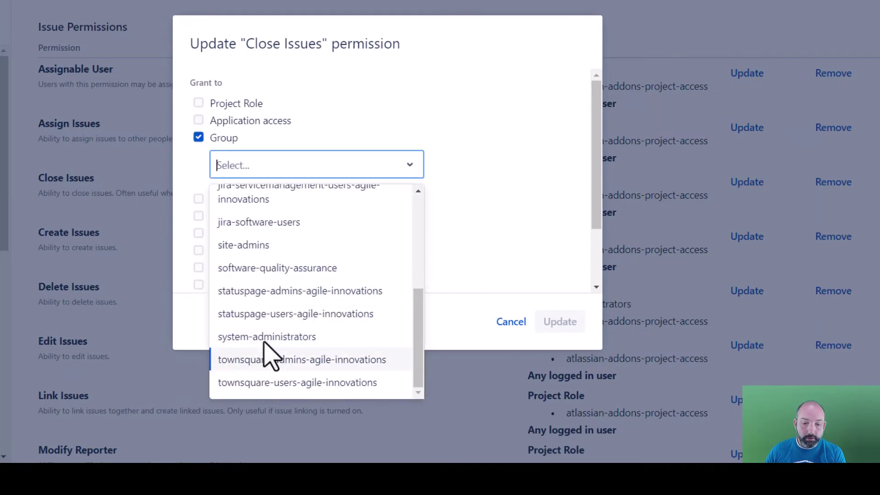
{"action": "left_click", "coordinate": [275, 269]}
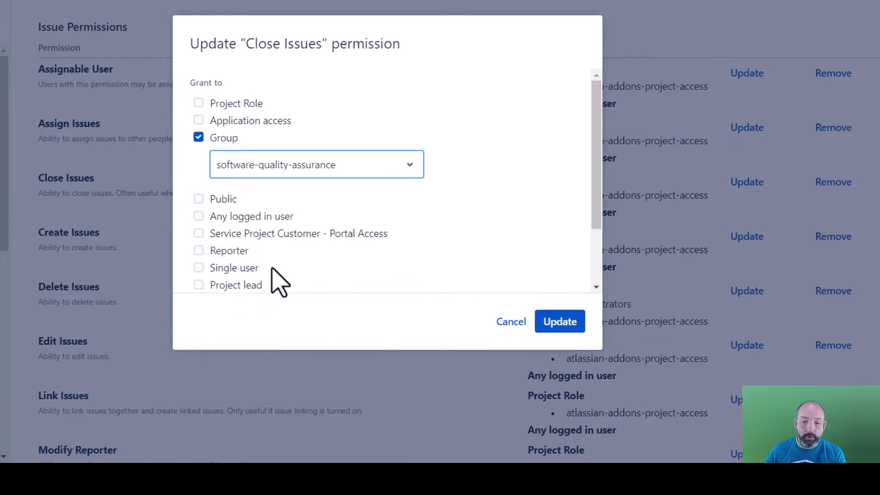
{"action": "left_click", "coordinate": [560, 323]}
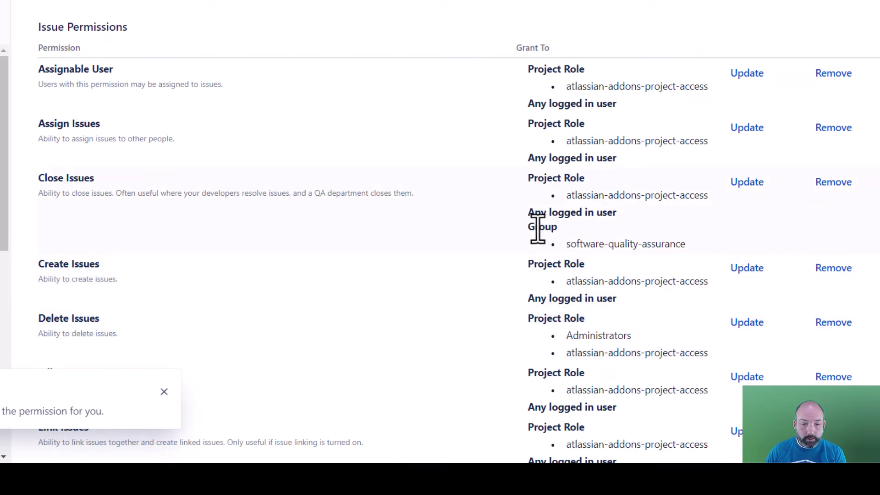
Remove Any logged in user from the Close Issues permission.
{"action": "left_click", "coordinate": [825, 195]}
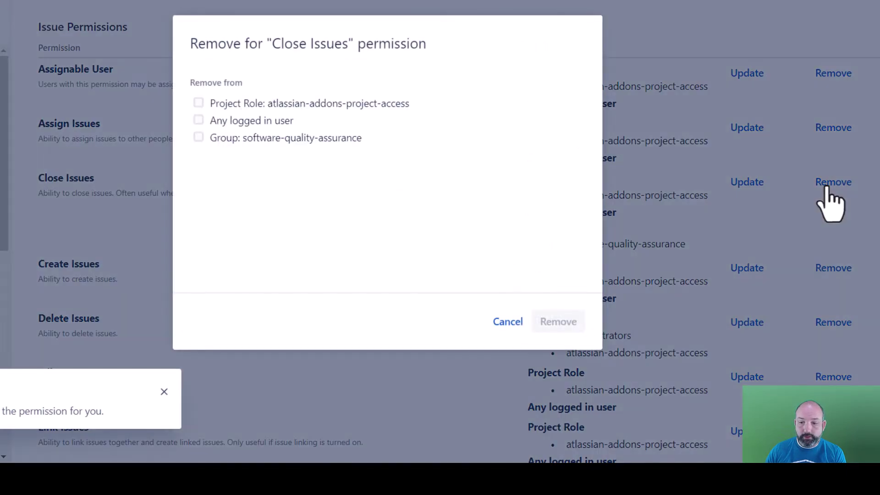
{"action": "left_click", "coordinate": [198, 120]}
{"action": "left_click", "coordinate": [558, 321]}
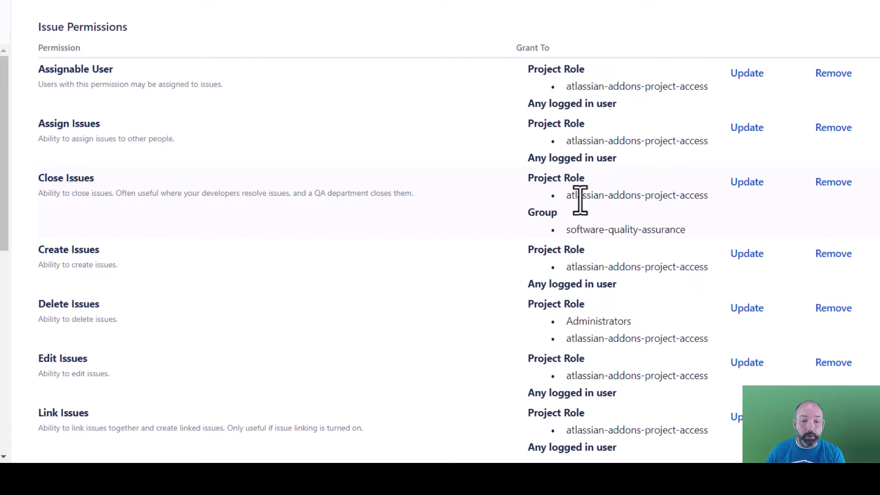
Grant Resolve Issues to the Reporter and the Project lead.
{"action": "scroll", "coordinate": [579, 200], "scroll_direction": "down", "scroll_amount": 8}
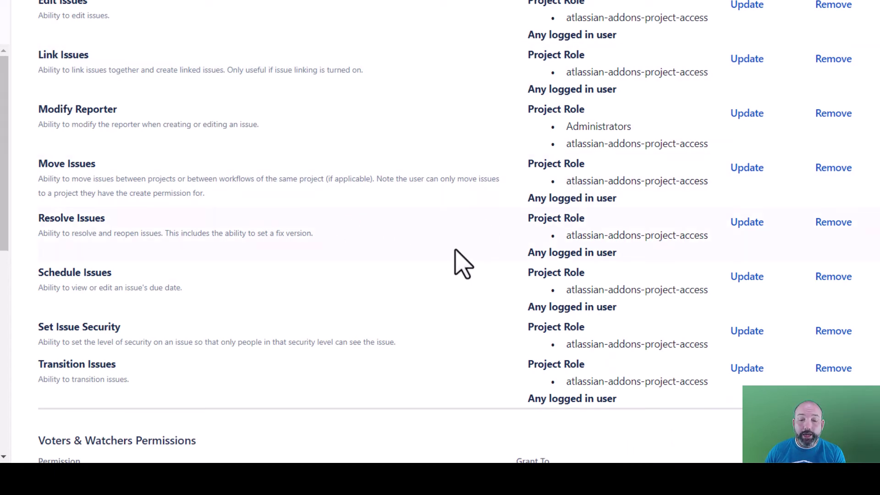
{"action": "left_click", "coordinate": [745, 222]}
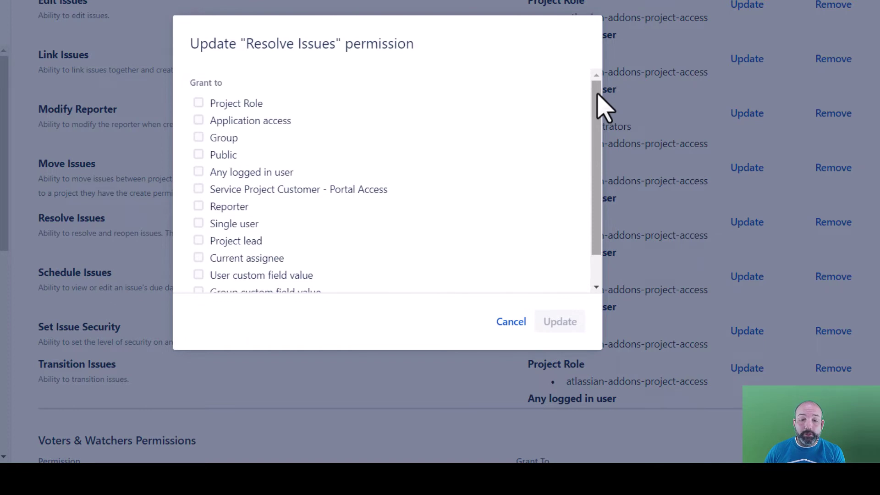
{"action": "scroll", "coordinate": [598, 137], "scroll_direction": "down", "scroll_amount": 1}
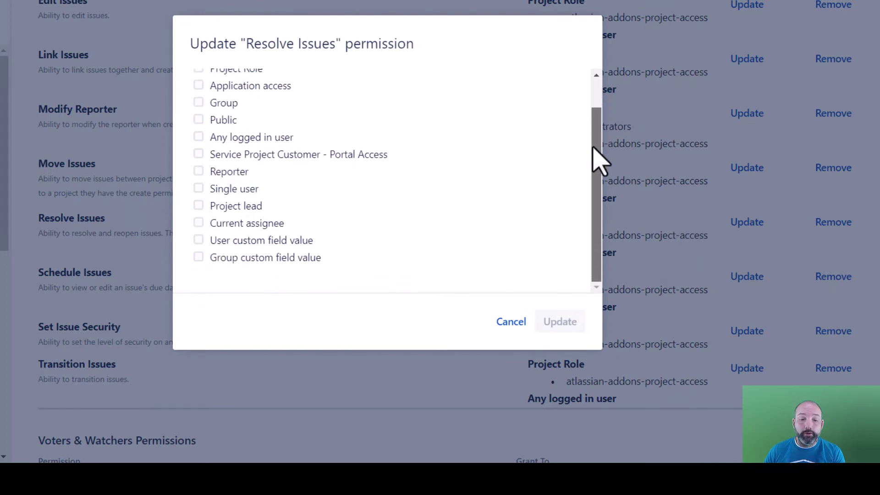
{"action": "left_click", "coordinate": [198, 171]}
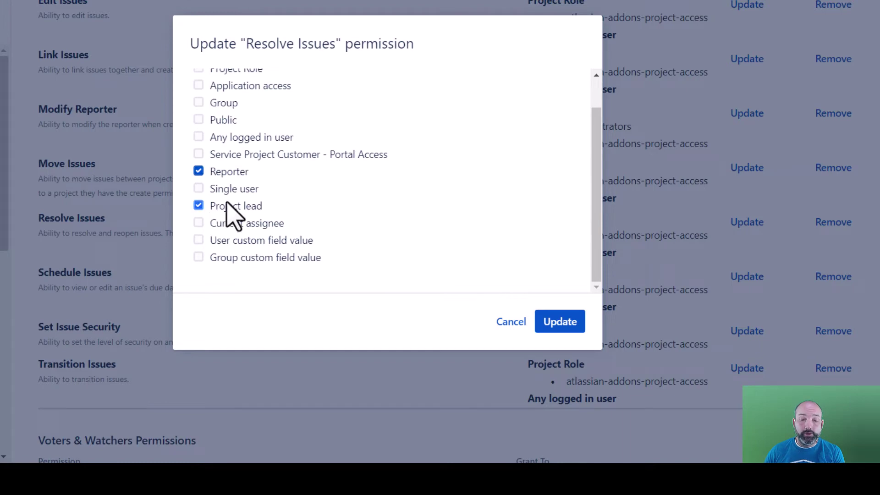
{"action": "left_click", "coordinate": [568, 333]}
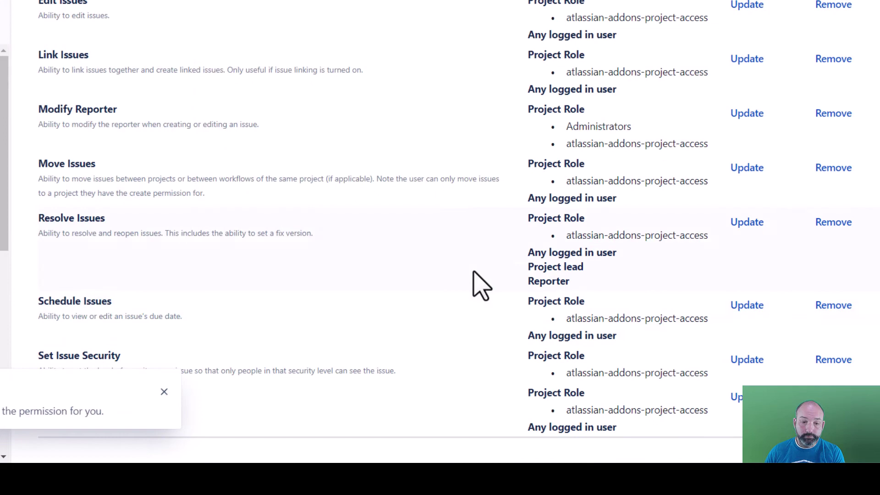
Remove Any logged in user from the Resolve Issues permission.
{"action": "left_click", "coordinate": [834, 222]}
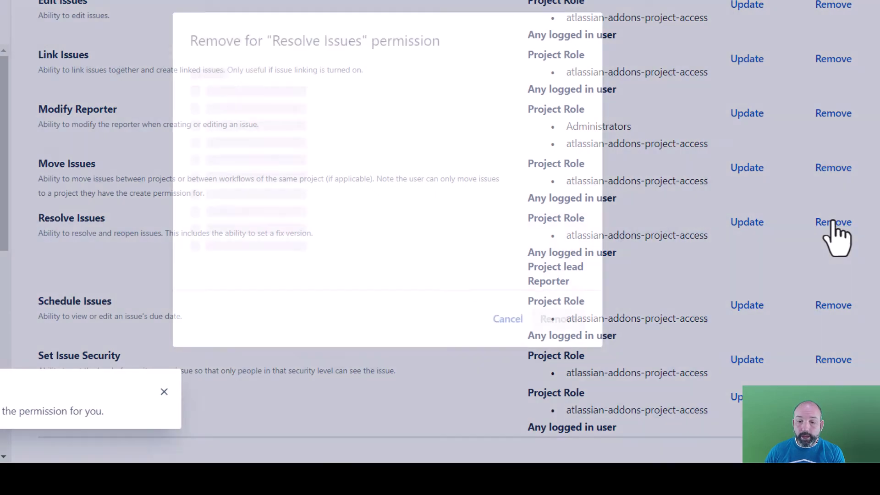
{"action": "left_click", "coordinate": [197, 121]}
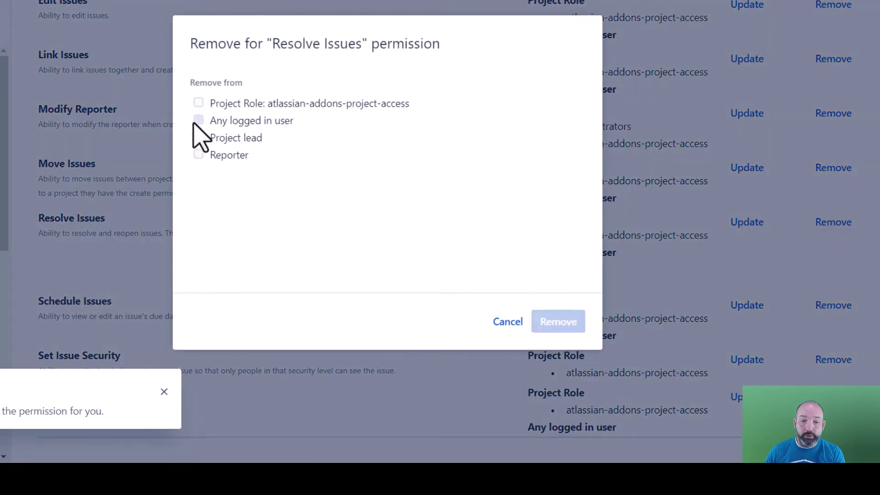
{"action": "left_click", "coordinate": [558, 321]}
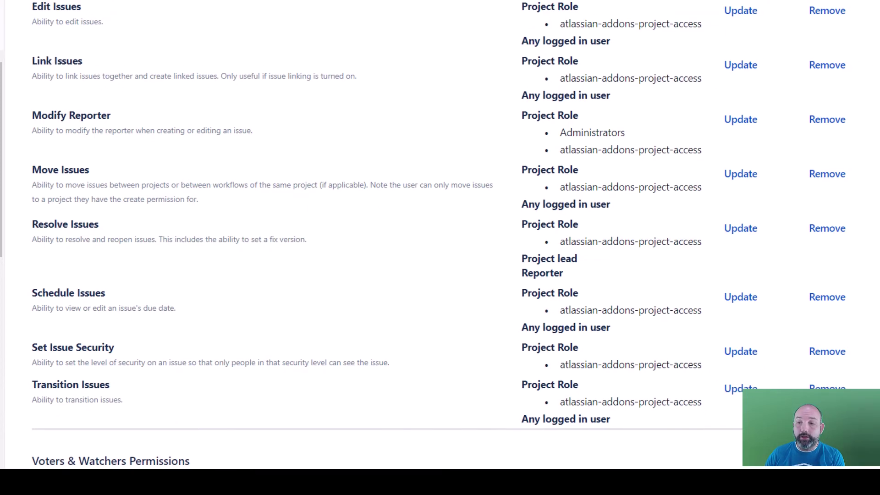
From the Projects list, open the SAND2 project settings' Permissions page.
{"action": "left_click", "coordinate": [812, 22]}
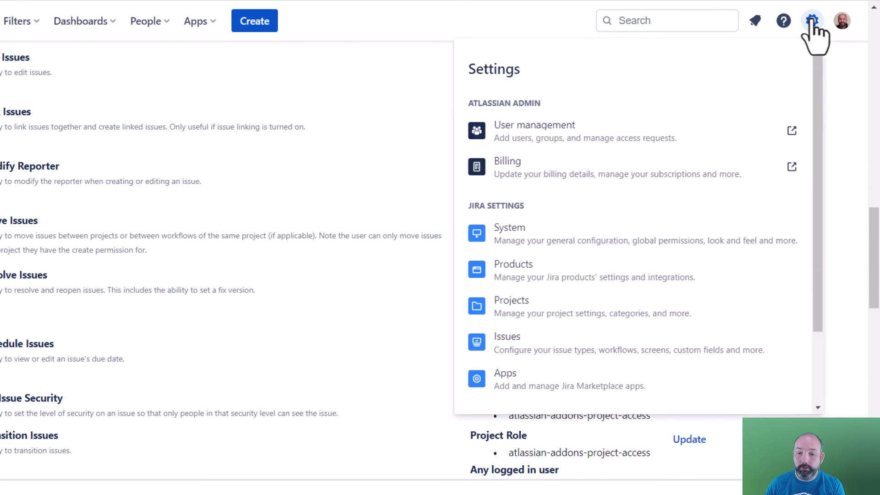
{"action": "left_click", "coordinate": [528, 316]}
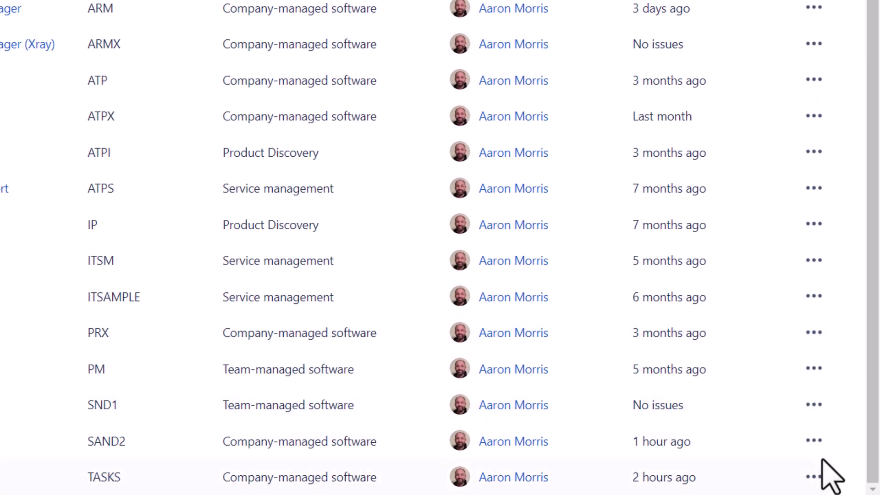
{"action": "left_click", "coordinate": [814, 441]}
{"action": "left_click", "coordinate": [798, 380]}
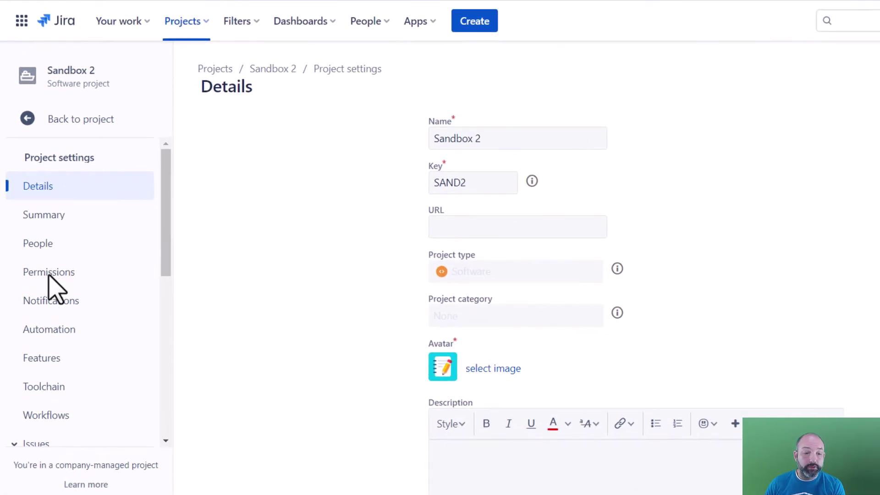
{"action": "scroll", "coordinate": [50, 274], "scroll_direction": "down", "scroll_amount": 2}
{"action": "left_click", "coordinate": [49, 213]}
{"action": "scroll", "coordinate": [52, 213], "scroll_direction": "up", "scroll_amount": 1}
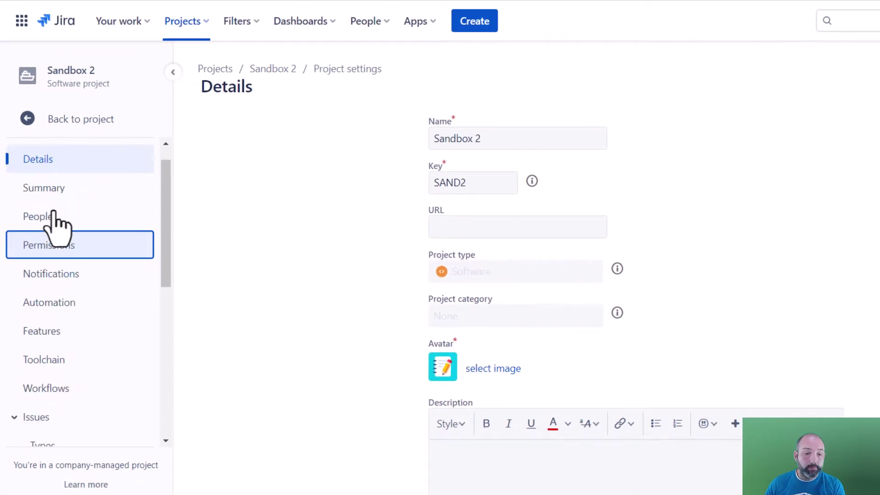
{"action": "scroll", "coordinate": [52, 225], "scroll_direction": "up", "scroll_amount": 1}
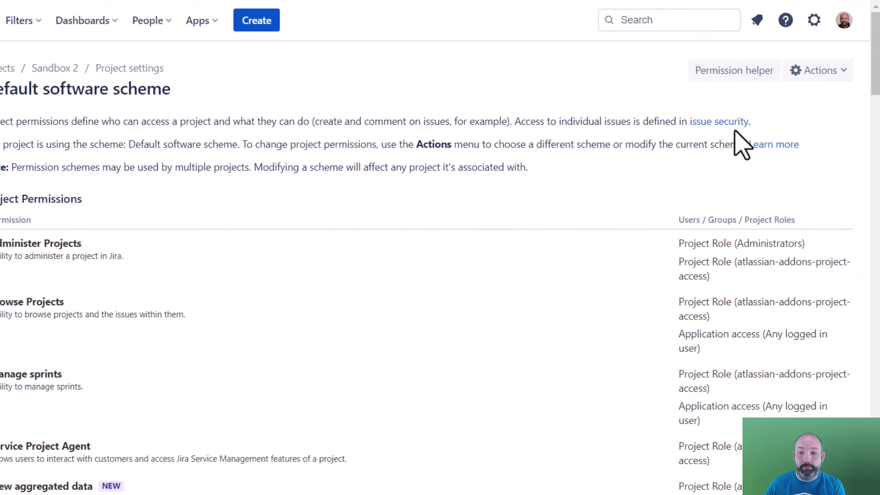
Switch Sandbox 2 from the Default software scheme to the Restricted project access scheme.
{"action": "left_click", "coordinate": [836, 74]}
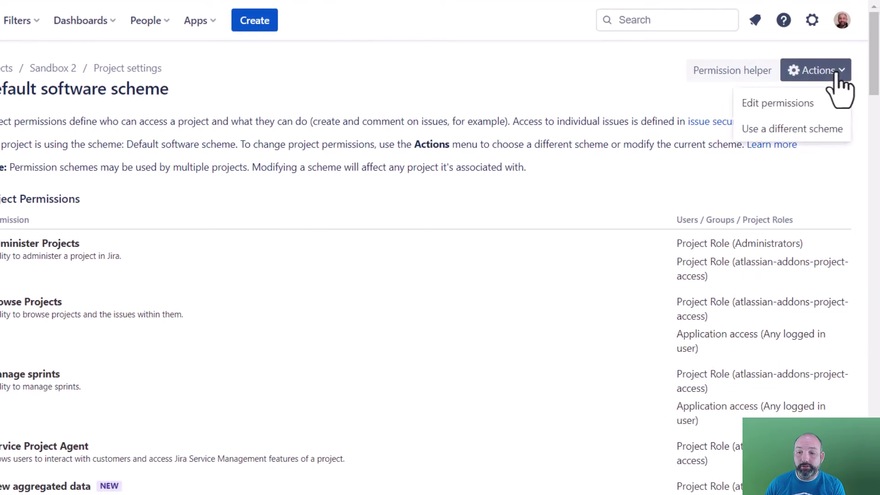
{"action": "left_click", "coordinate": [785, 134]}
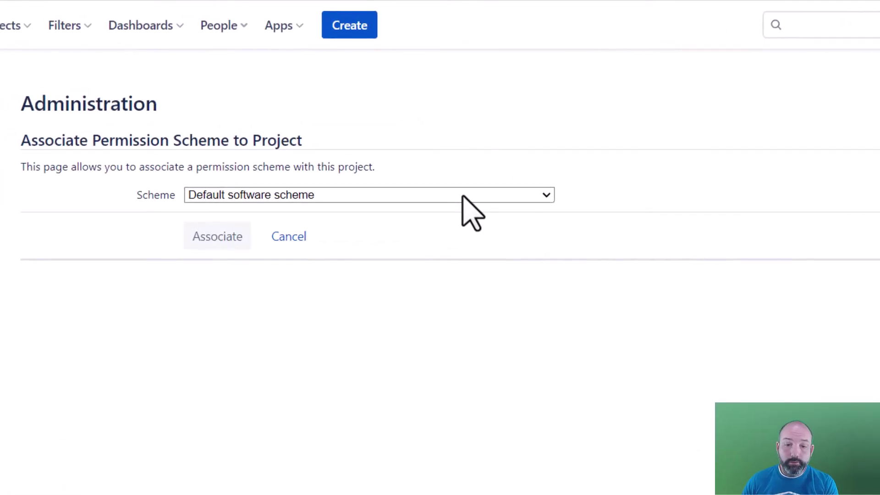
{"action": "left_click", "coordinate": [462, 196]}
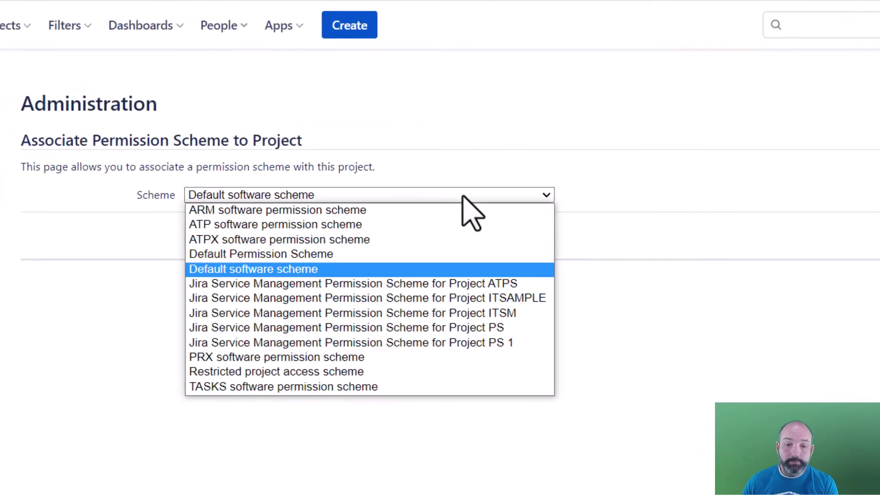
{"action": "left_click", "coordinate": [285, 372]}
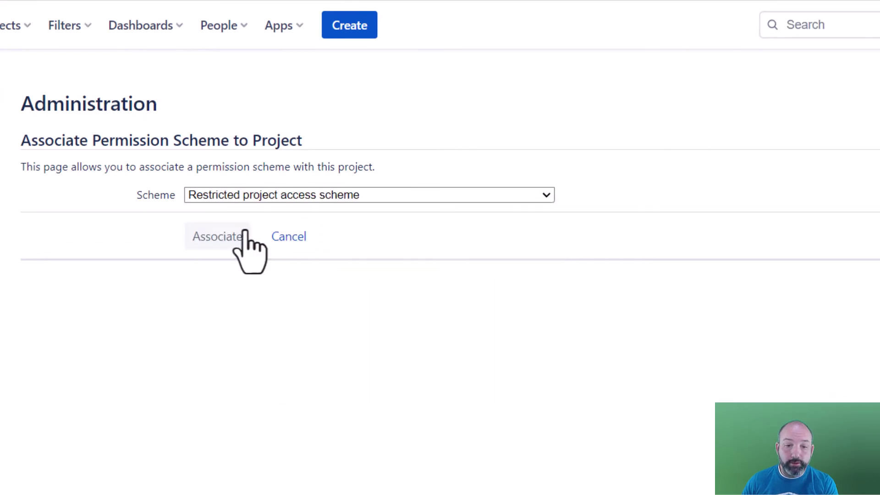
{"action": "left_click", "coordinate": [223, 240]}
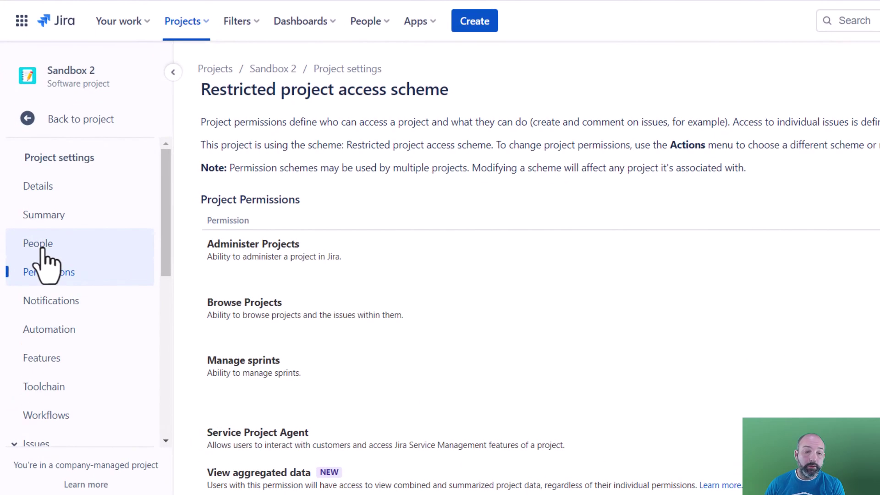
In Sandbox 2's People settings, find the user by name and add them with the Team Member role.
{"action": "left_click", "coordinate": [42, 250]}
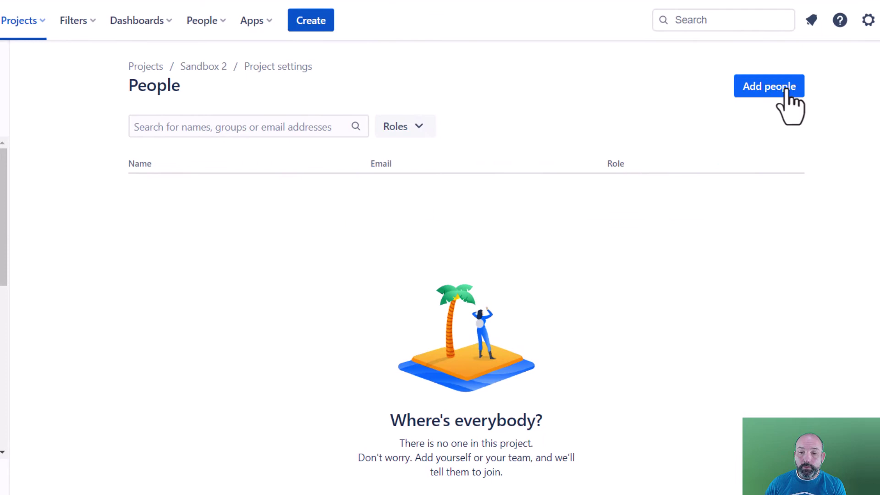
{"action": "left_click", "coordinate": [787, 91]}
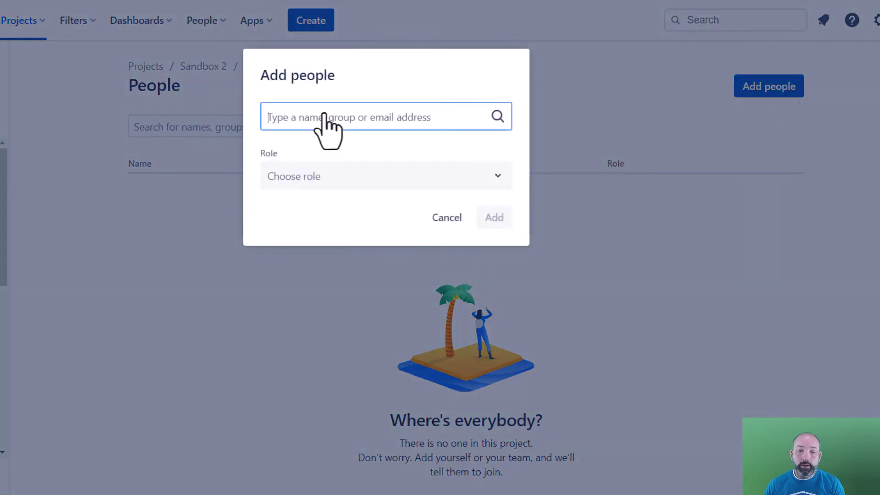
{"action": "type", "text": "aaa"}
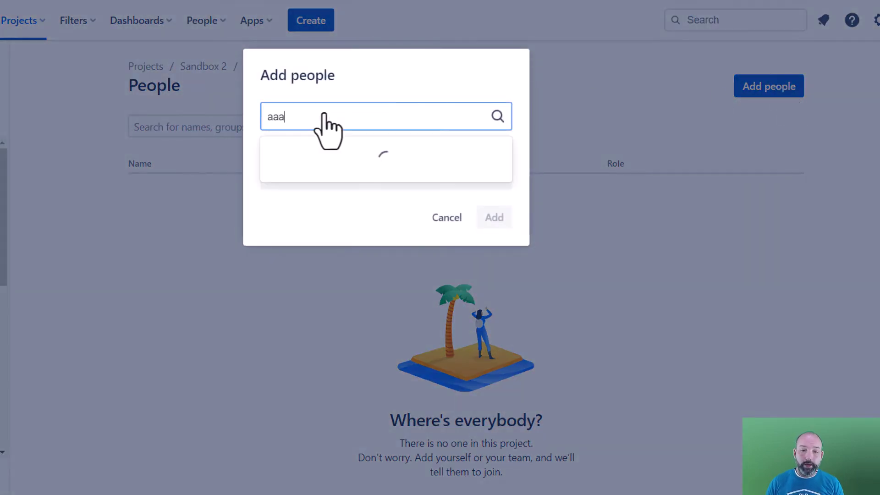
{"action": "key", "text": "BackSpace"}
{"action": "type", "text": "r"}
{"action": "left_click", "coordinate": [367, 156]}
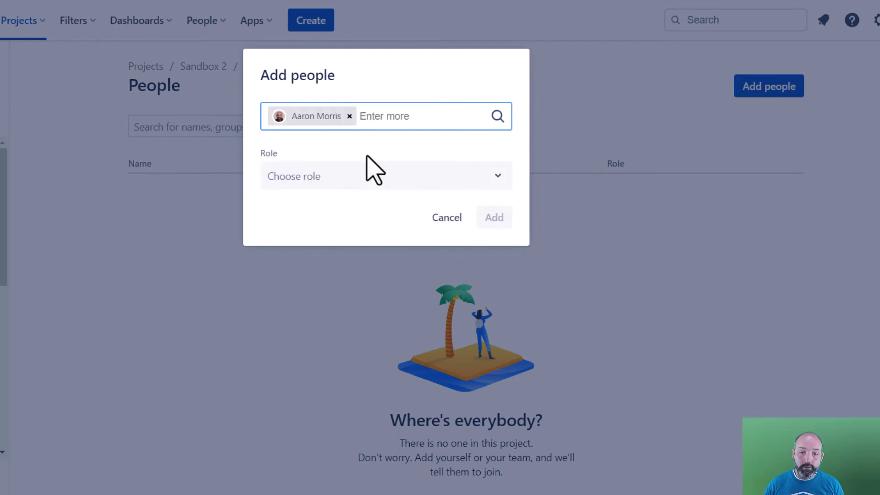
{"action": "left_click", "coordinate": [389, 179]}
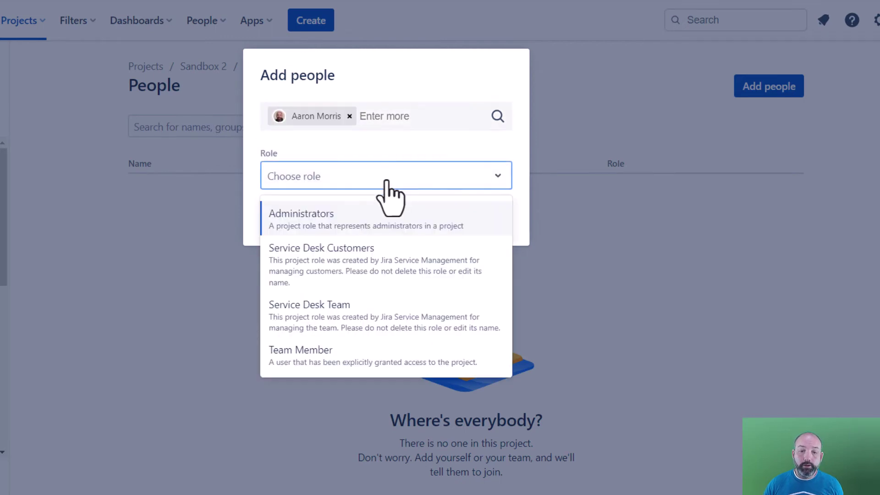
{"action": "left_click", "coordinate": [296, 356]}
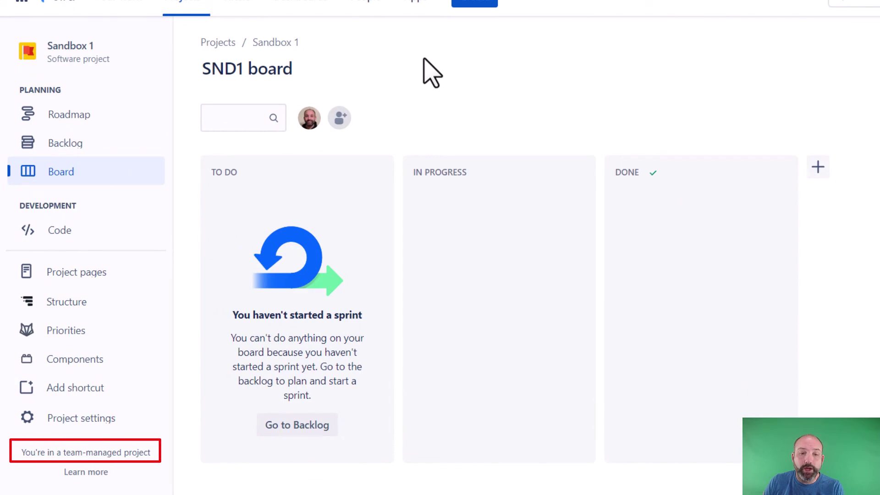
Switch Sandbox 1's project access to Private in its Access settings and save.
{"action": "left_click", "coordinate": [96, 424]}
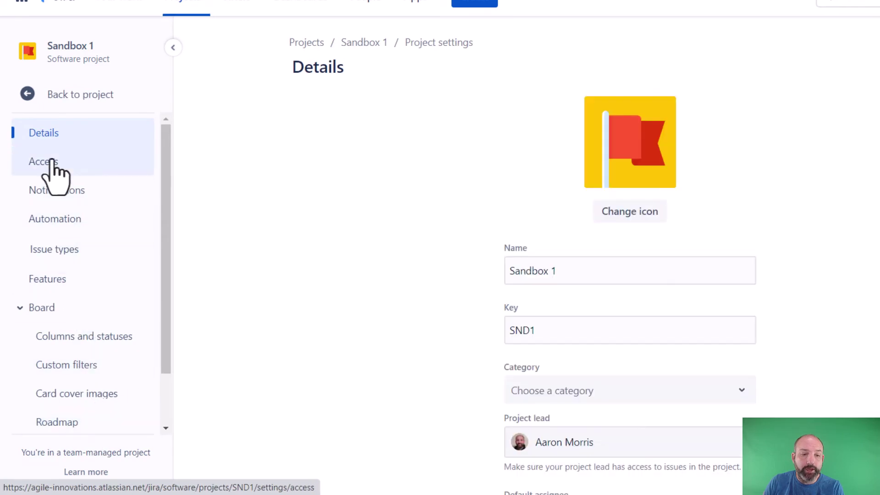
{"action": "left_click", "coordinate": [51, 161]}
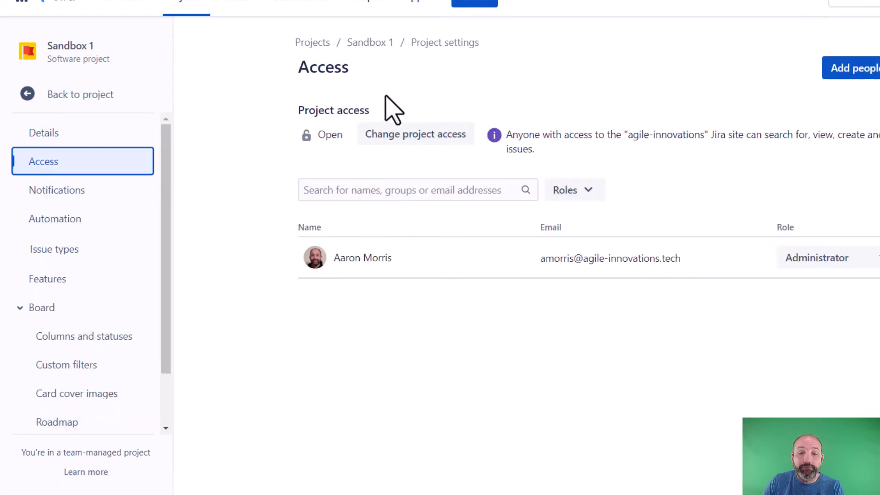
{"action": "left_click", "coordinate": [421, 136]}
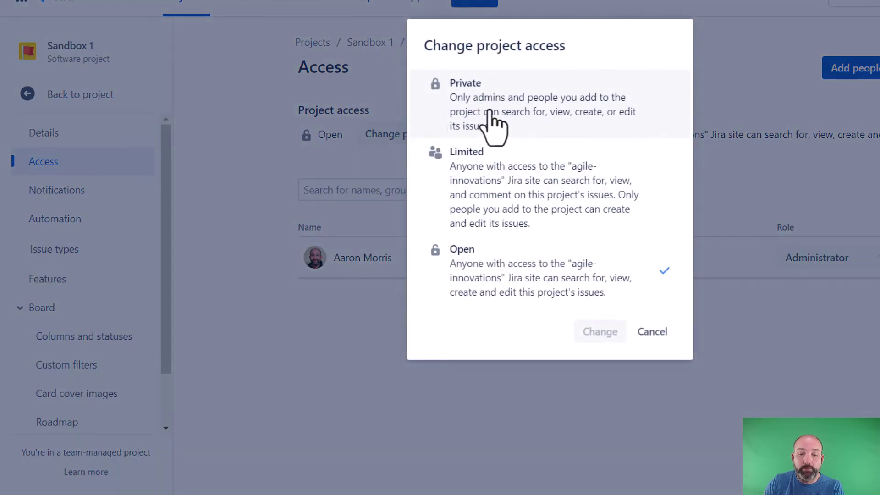
{"action": "left_click", "coordinate": [541, 120]}
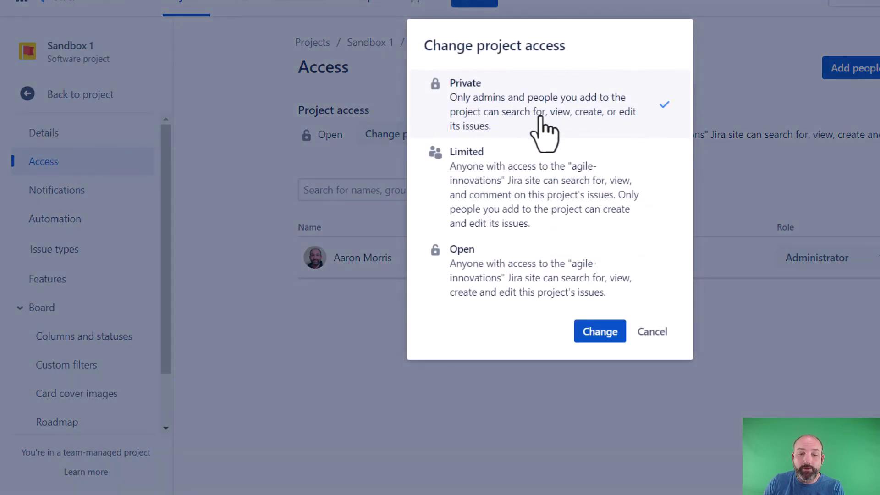
{"action": "left_click", "coordinate": [588, 331]}
{"action": "left_click", "coordinate": [602, 131]}
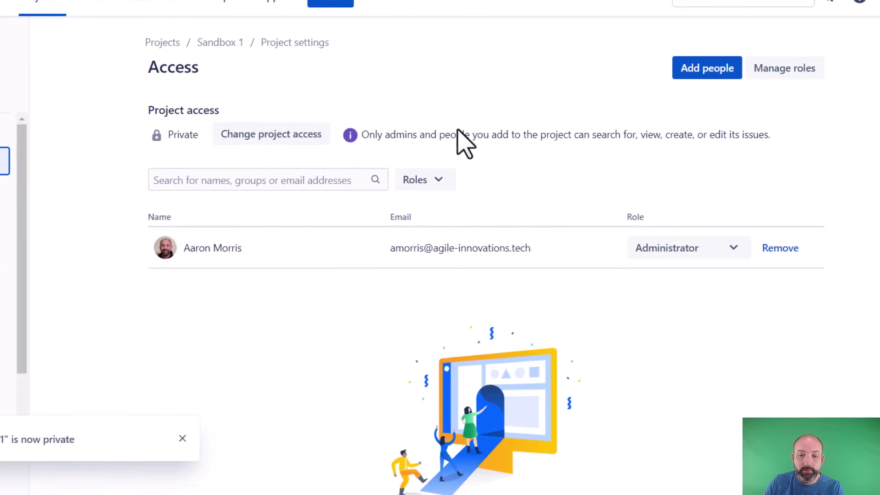
Review the roles in Sandbox 1's Add people Role list, leave Member selected, and cancel without adding anyone.
{"action": "left_click", "coordinate": [705, 73]}
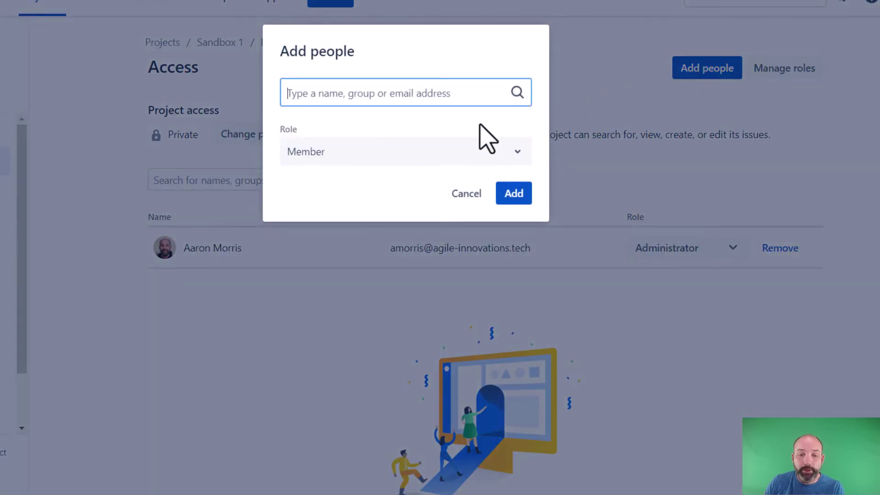
{"action": "left_click", "coordinate": [480, 156]}
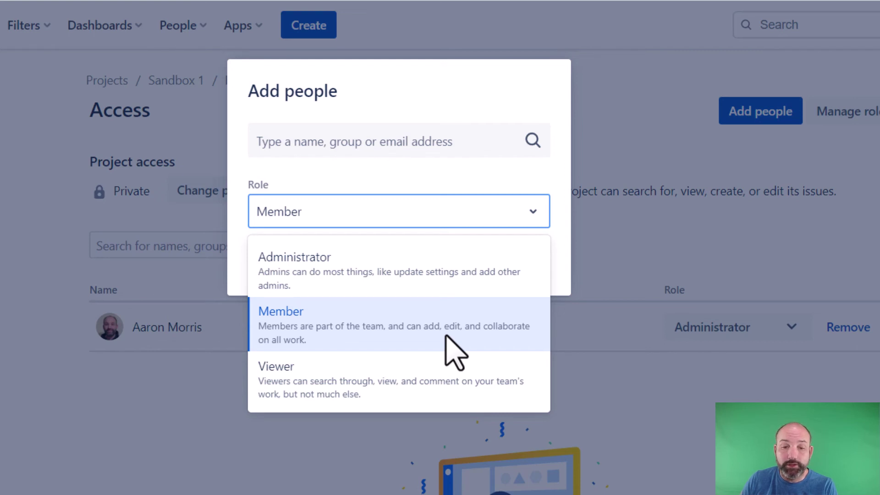
{"action": "left_click", "coordinate": [453, 352]}
{"action": "left_click", "coordinate": [465, 261]}
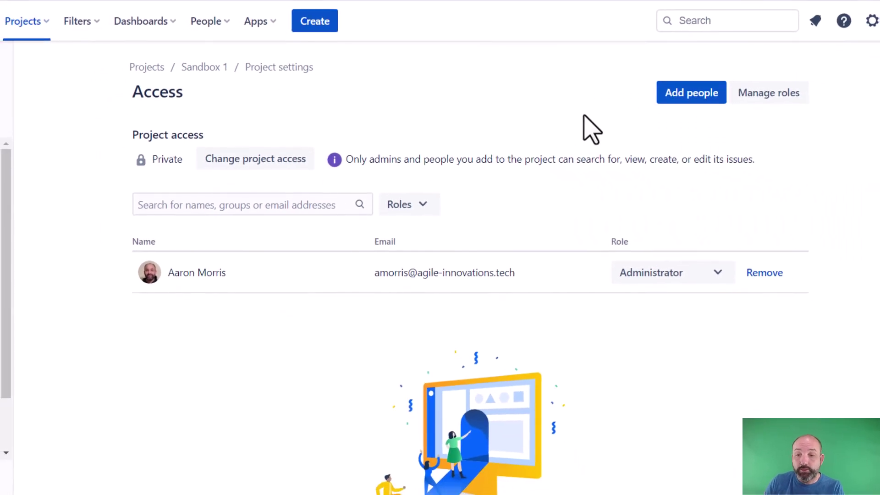
Go to Sandbox 1's Manage roles page and start a new custom role.
{"action": "left_click", "coordinate": [764, 100]}
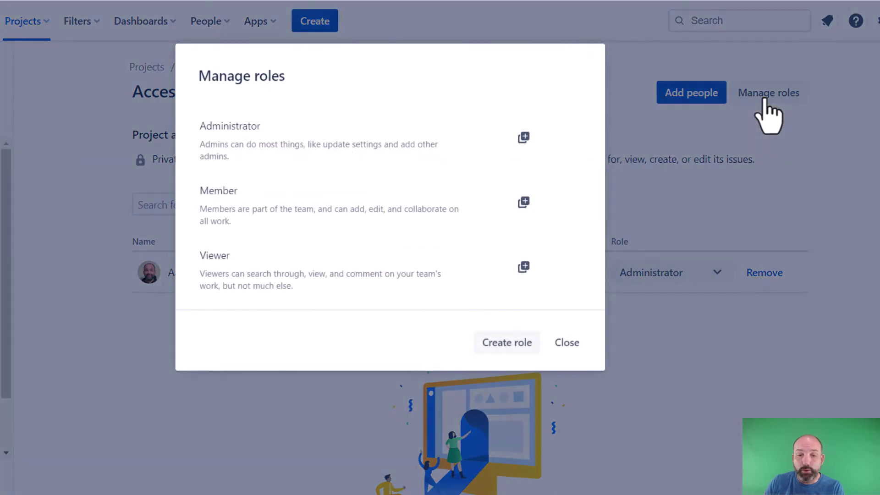
{"action": "left_click", "coordinate": [506, 345]}
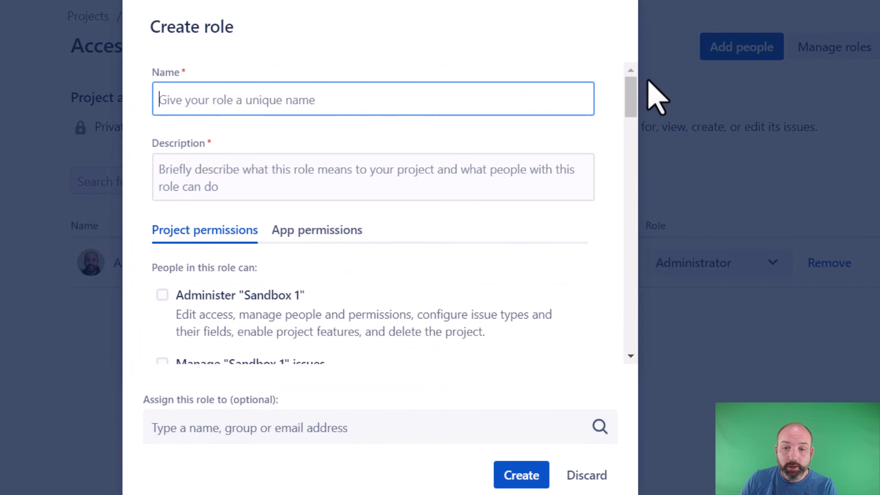